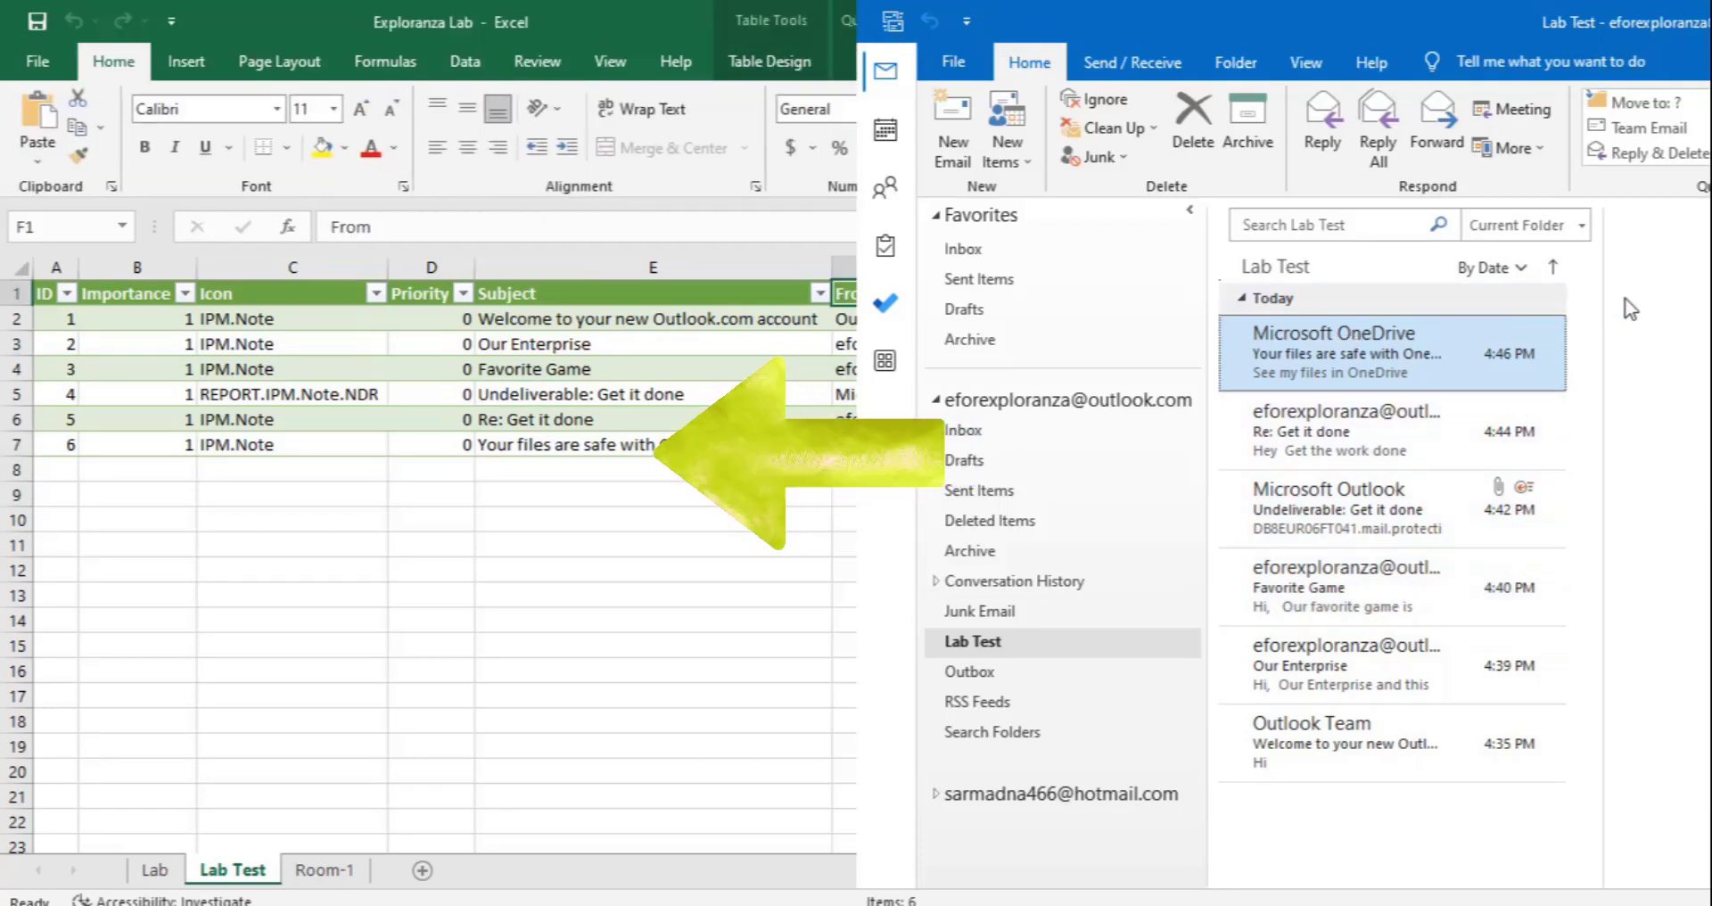
Step: Examine the columns of the email table on the Lab Test sheet, from ID through Subject and From
key(Down)
key(Left)
key(Left)
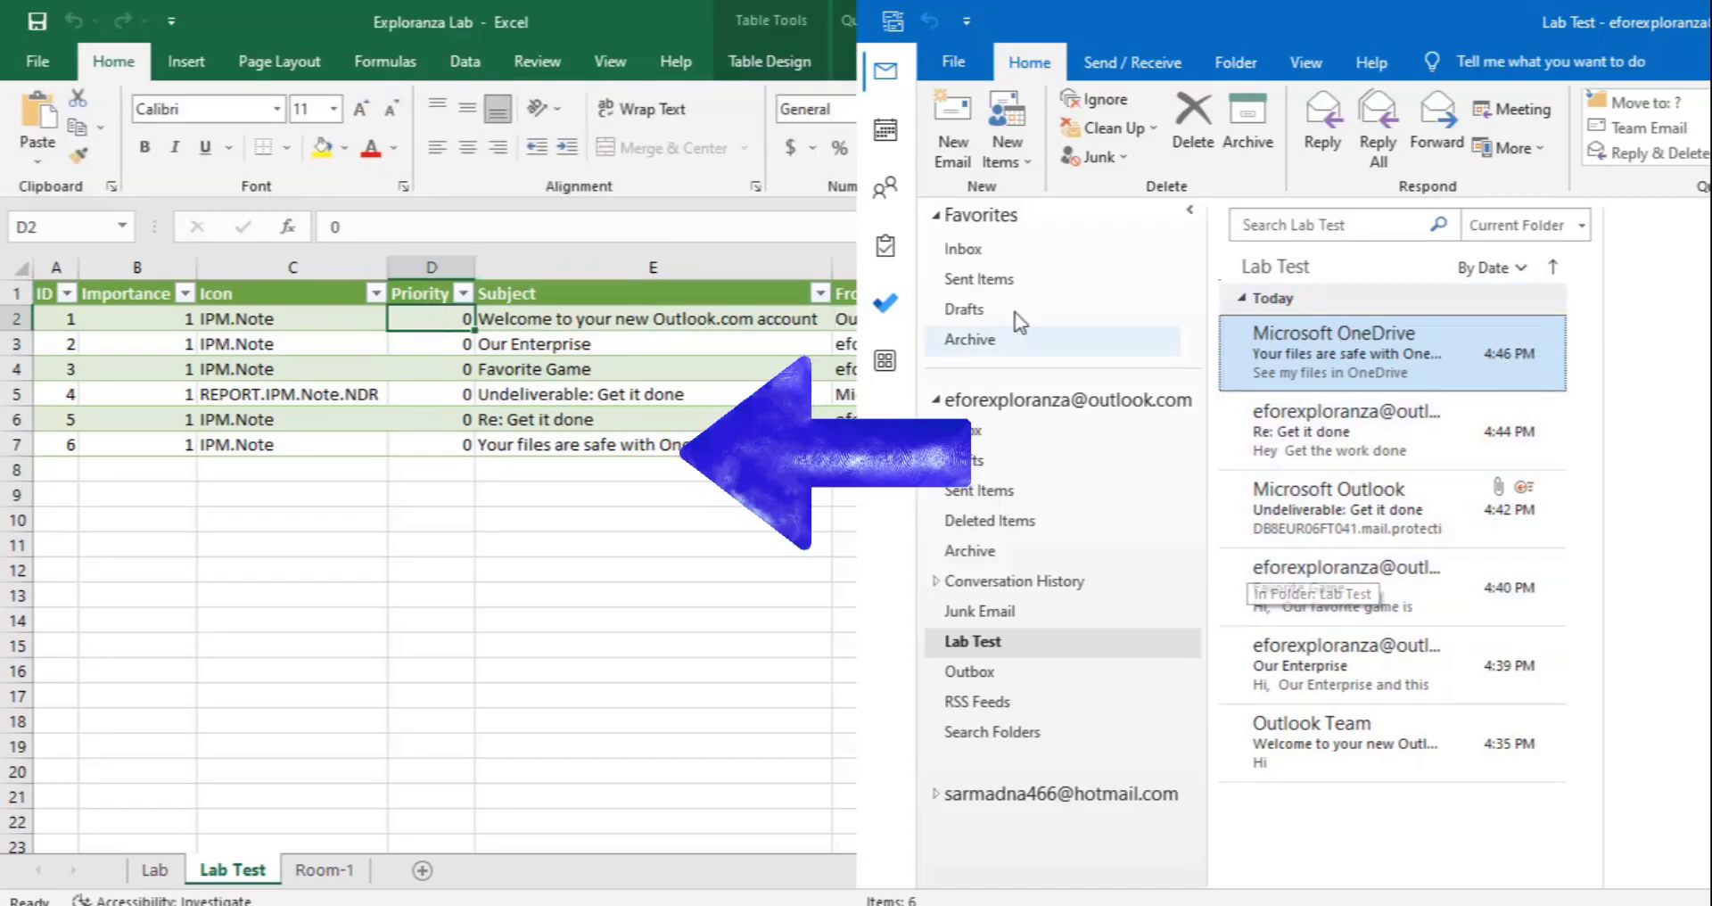
key(Left)
key(Left)
key(Left)
key(Right)
key(Right)
key(Right)
key(Right)
key(Right)
key(Right)
key(Right)
key(Right)
key(Right)
key(Right)
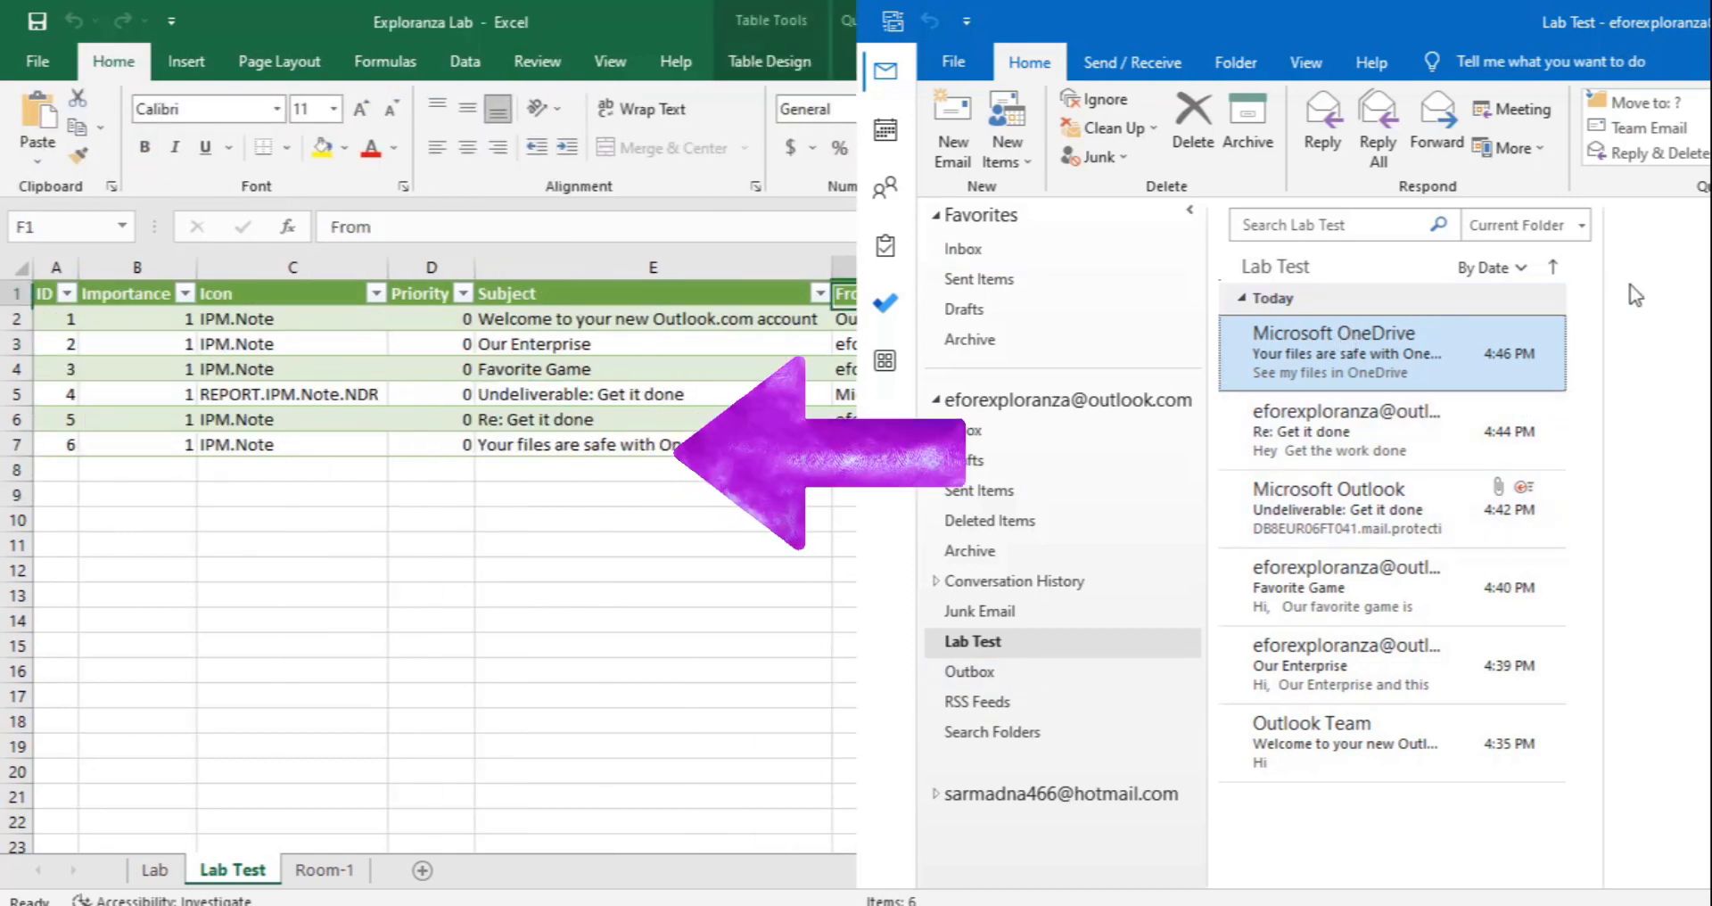
key(Down)
key(Left)
key(Left)
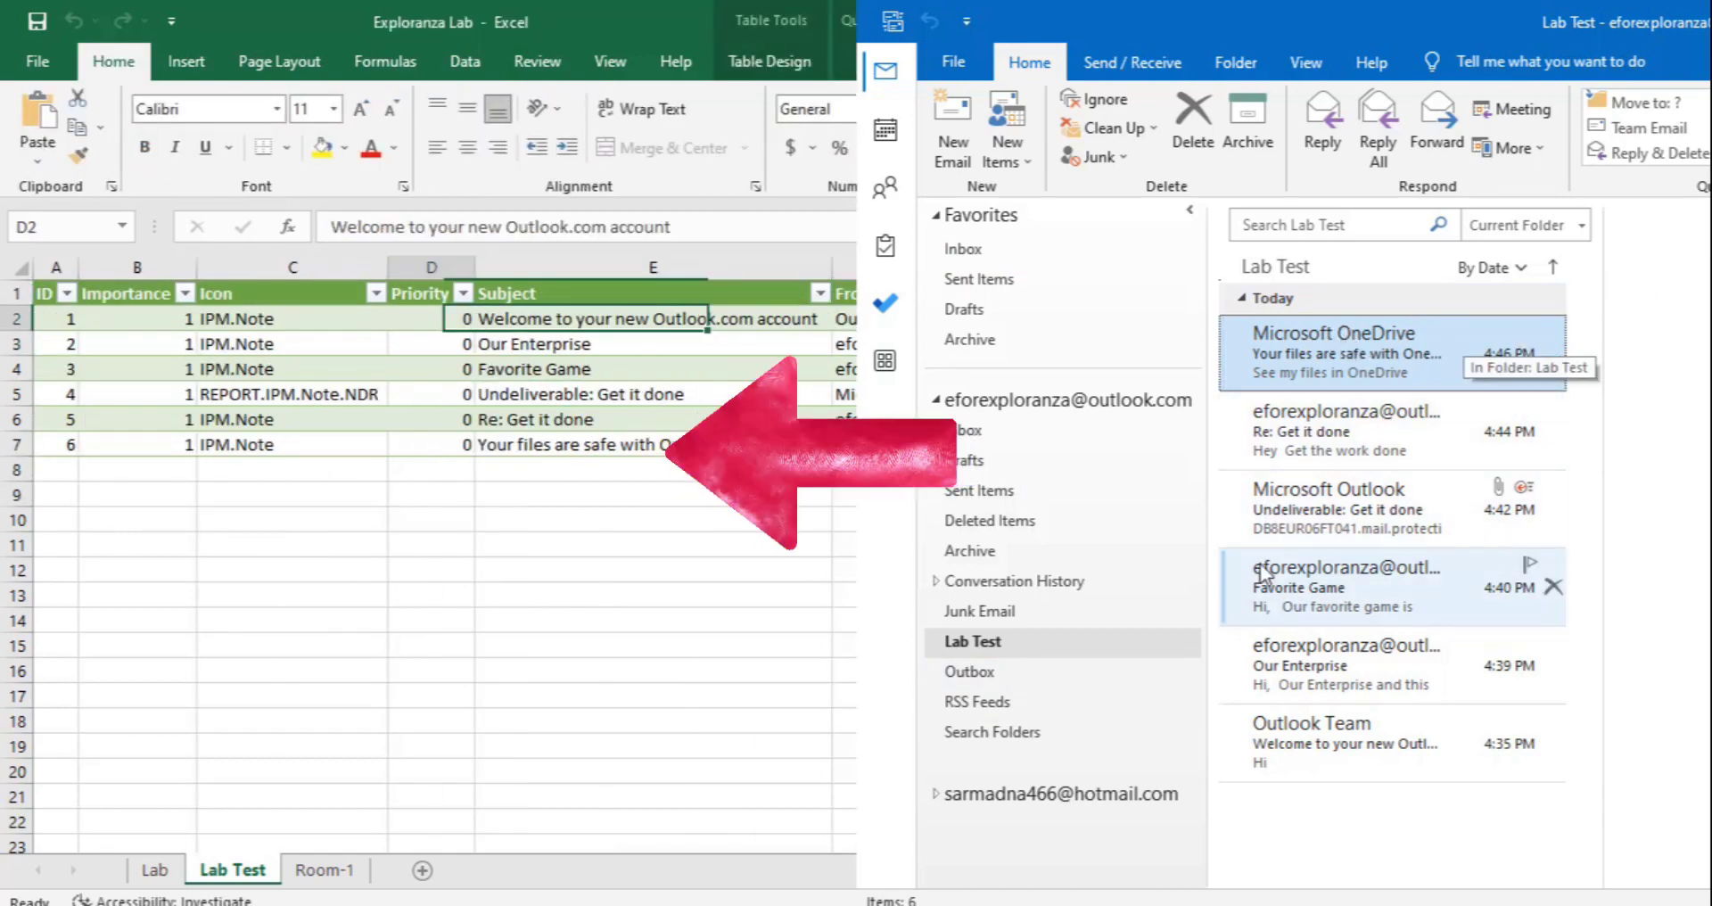
key(Left)
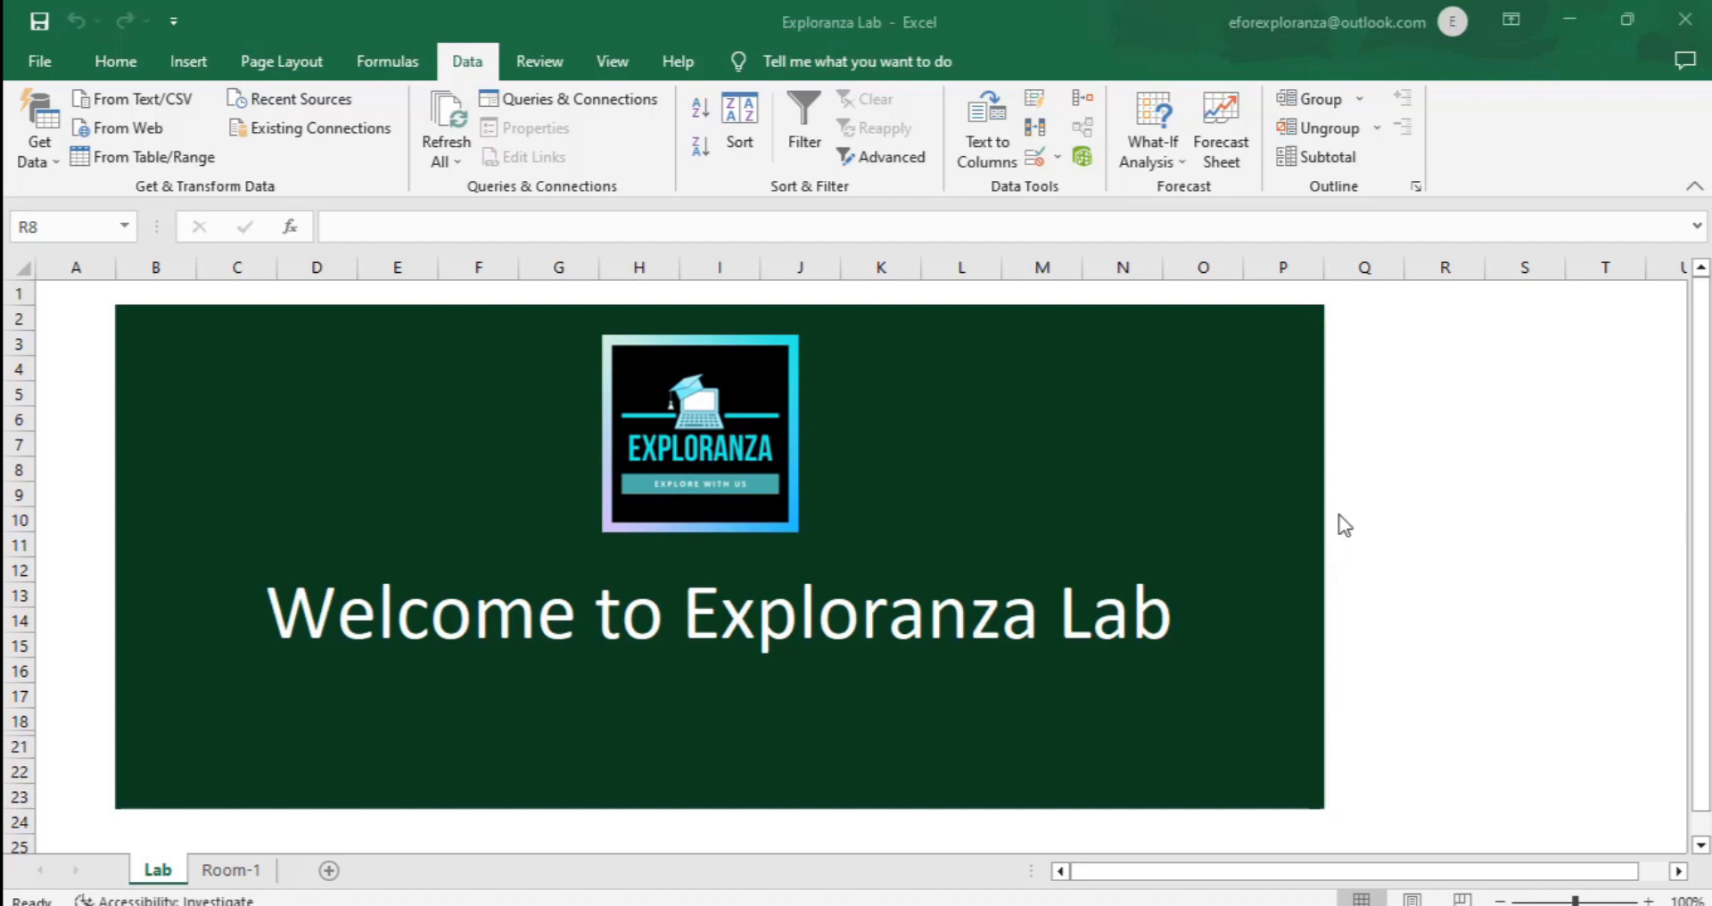
Step: Switch to Outlook and view the emails in the Lab Test folder
key(alt+Tab)
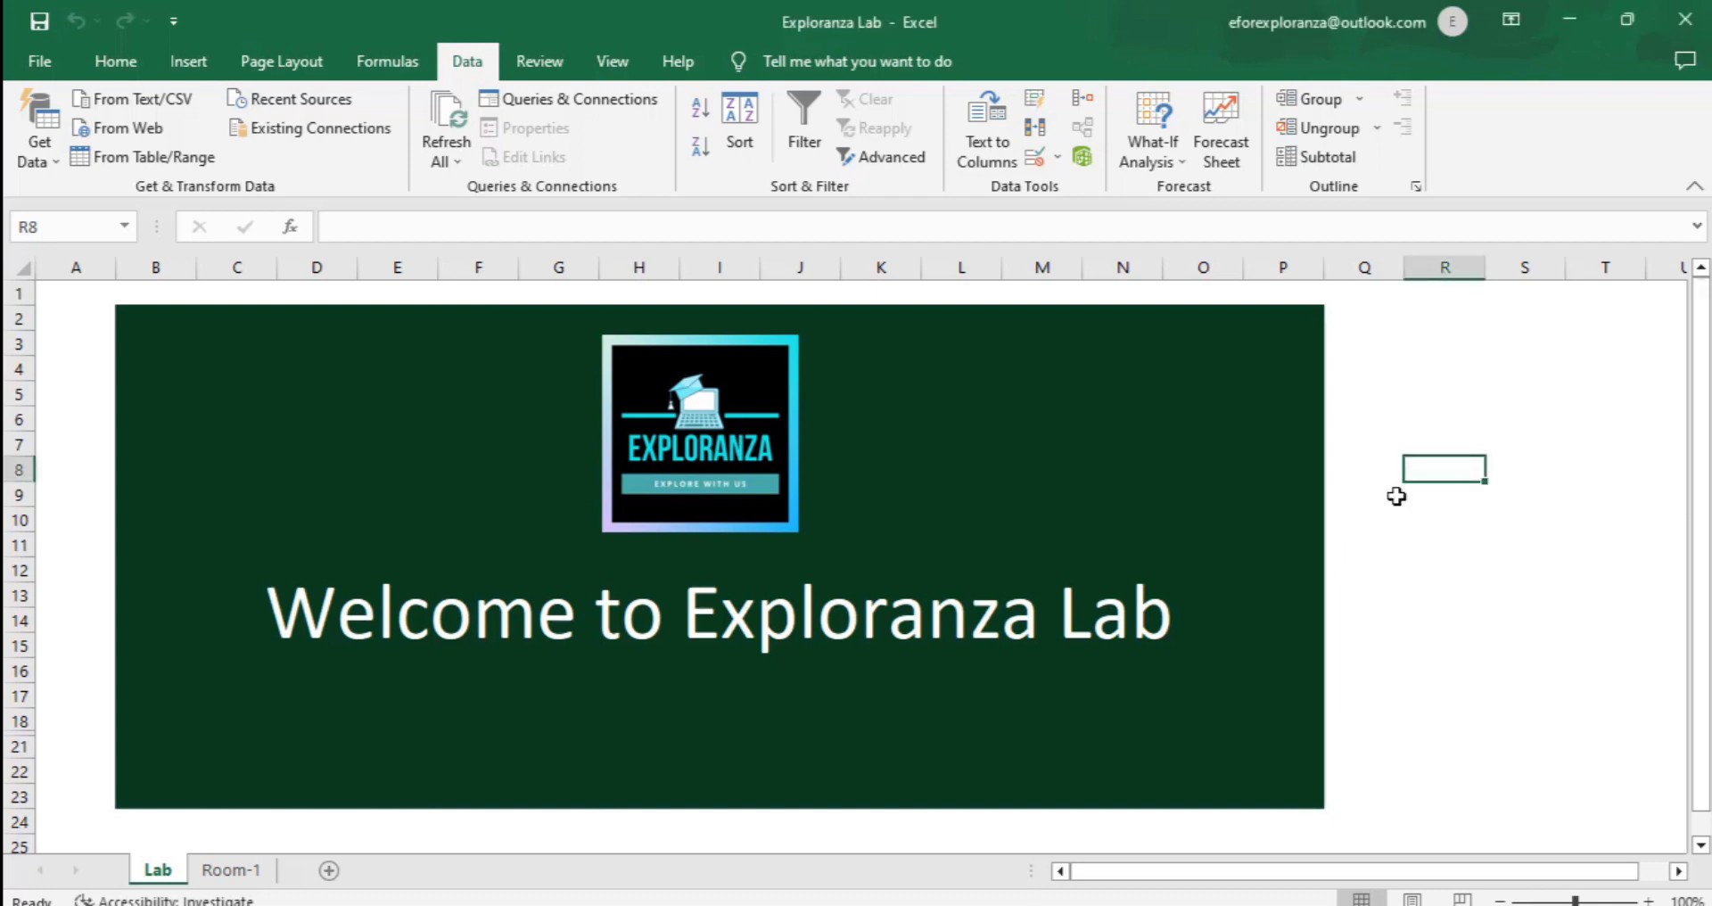
key(alt+Tab)
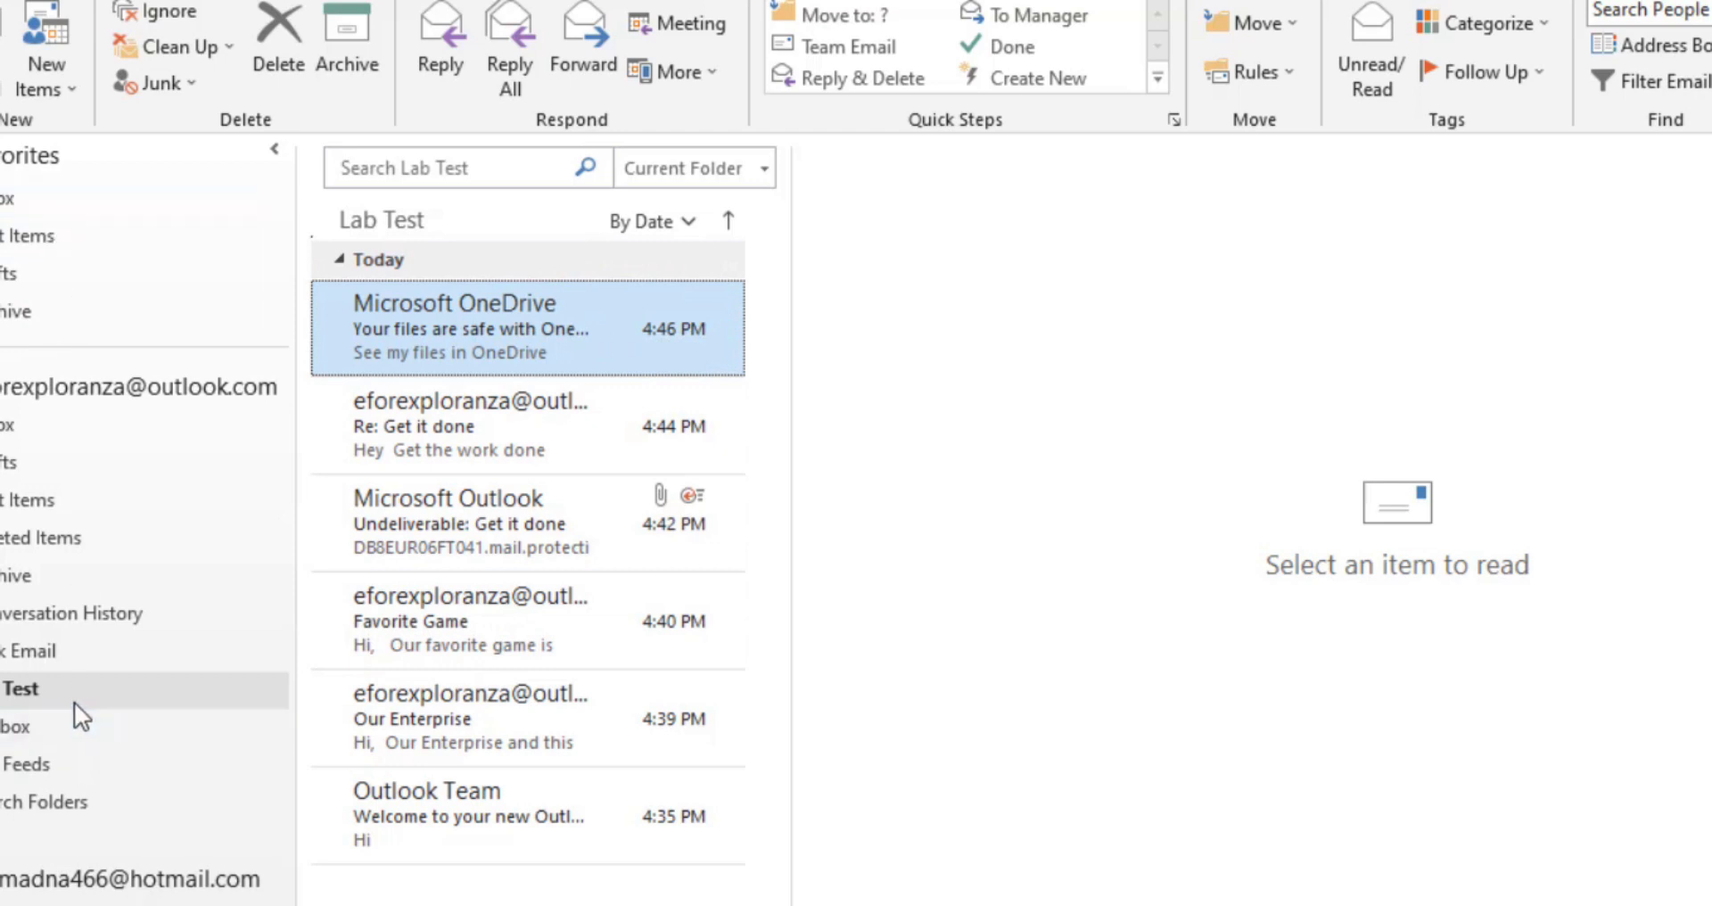
drag(20, 688, 25, 650)
click(7, 692)
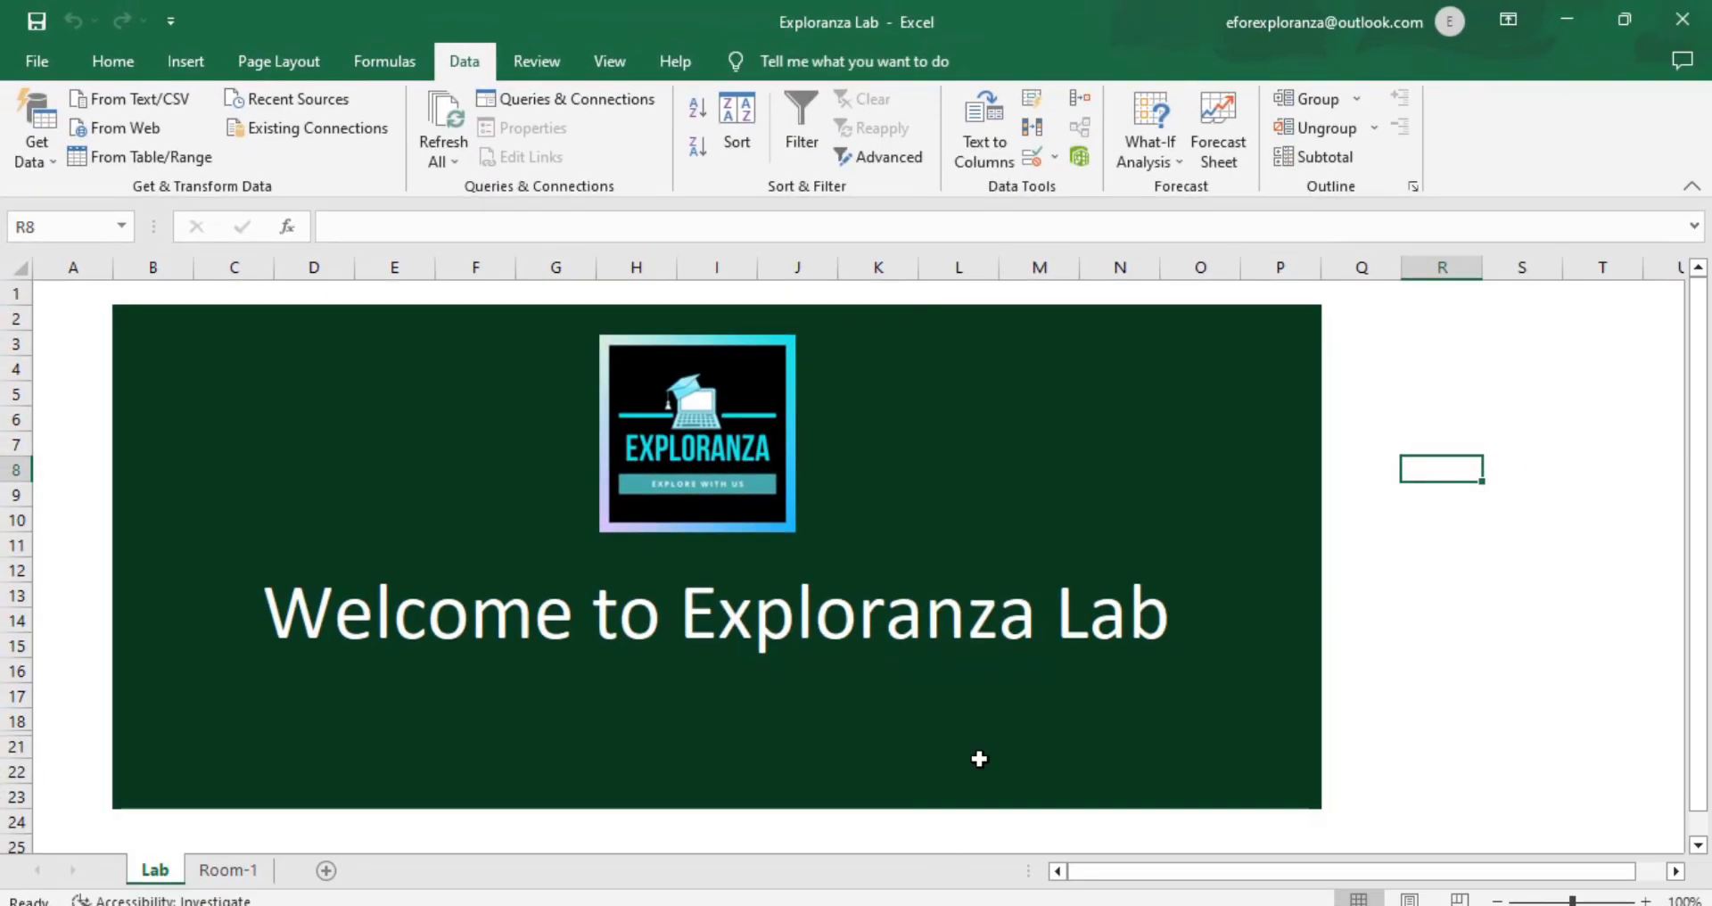
Step: Switch to File Explorer and create a new Microsoft Access database named "Lab test 2" in the Lab folder
click(1363, 628)
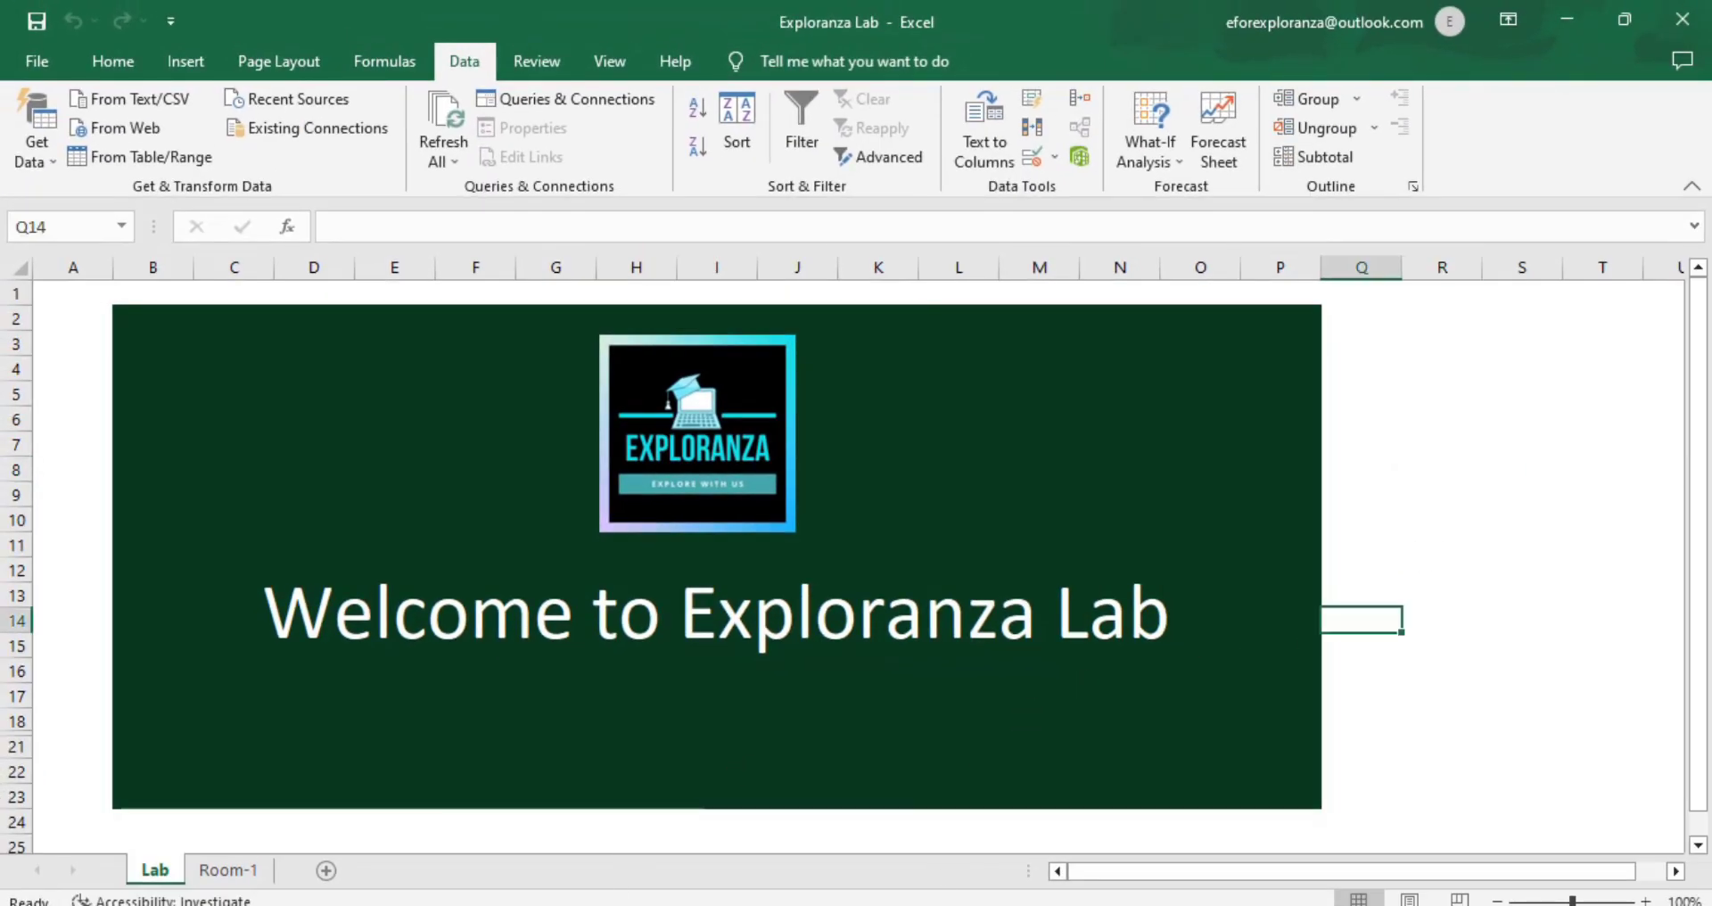
click(464, 785)
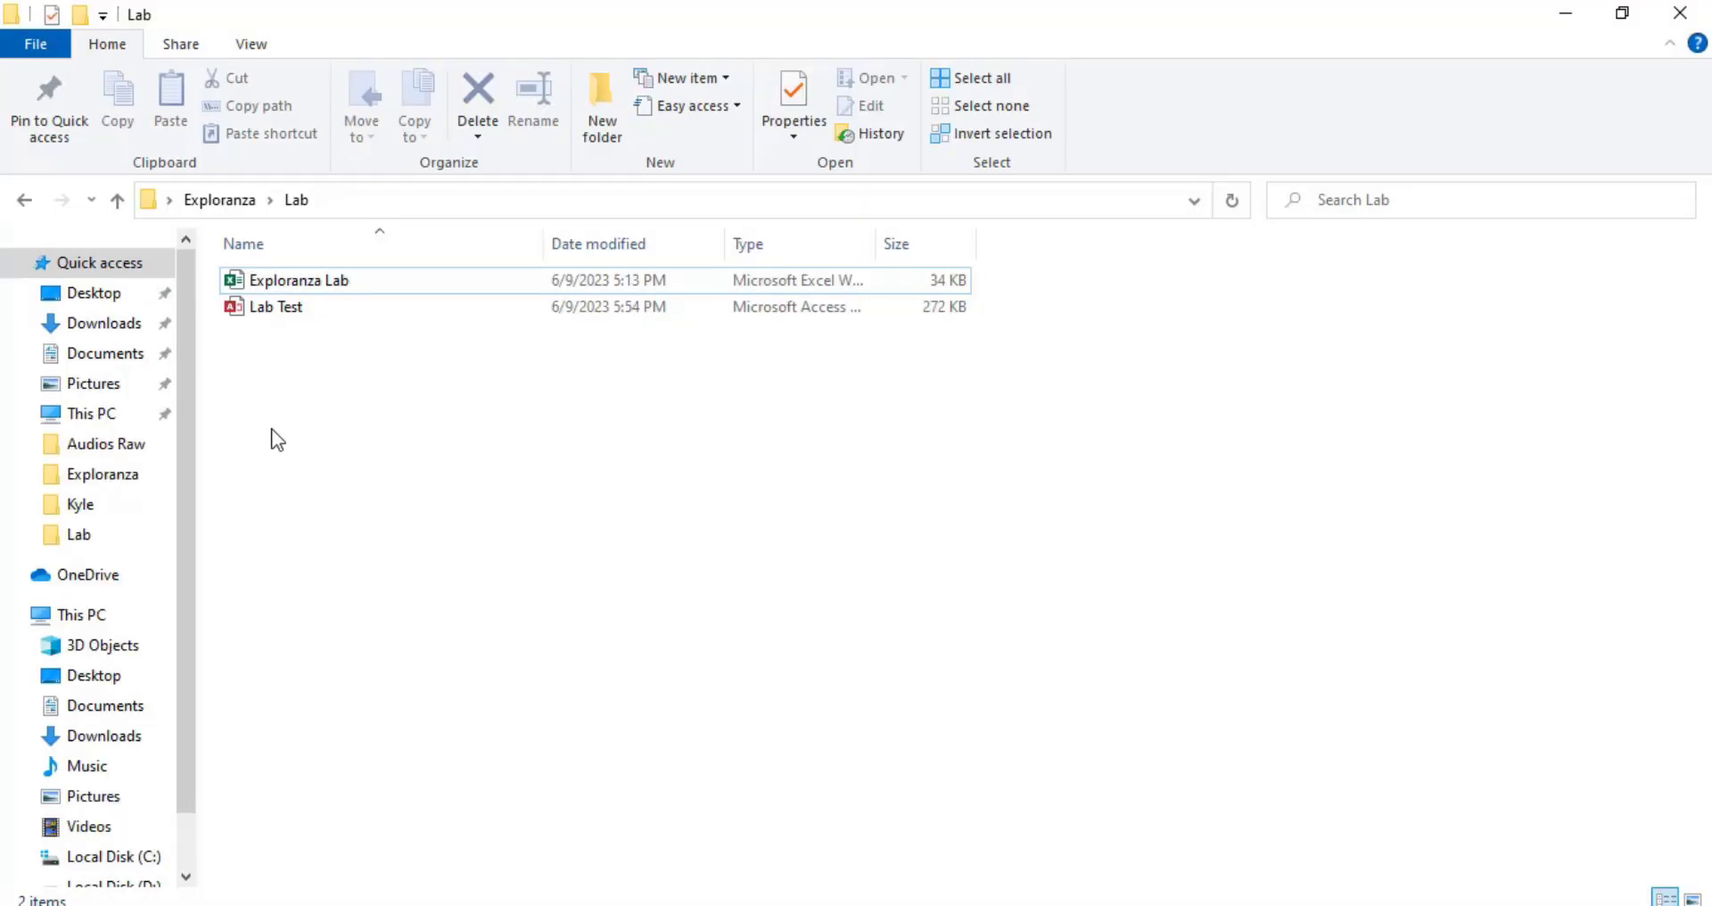
right_click(313, 346)
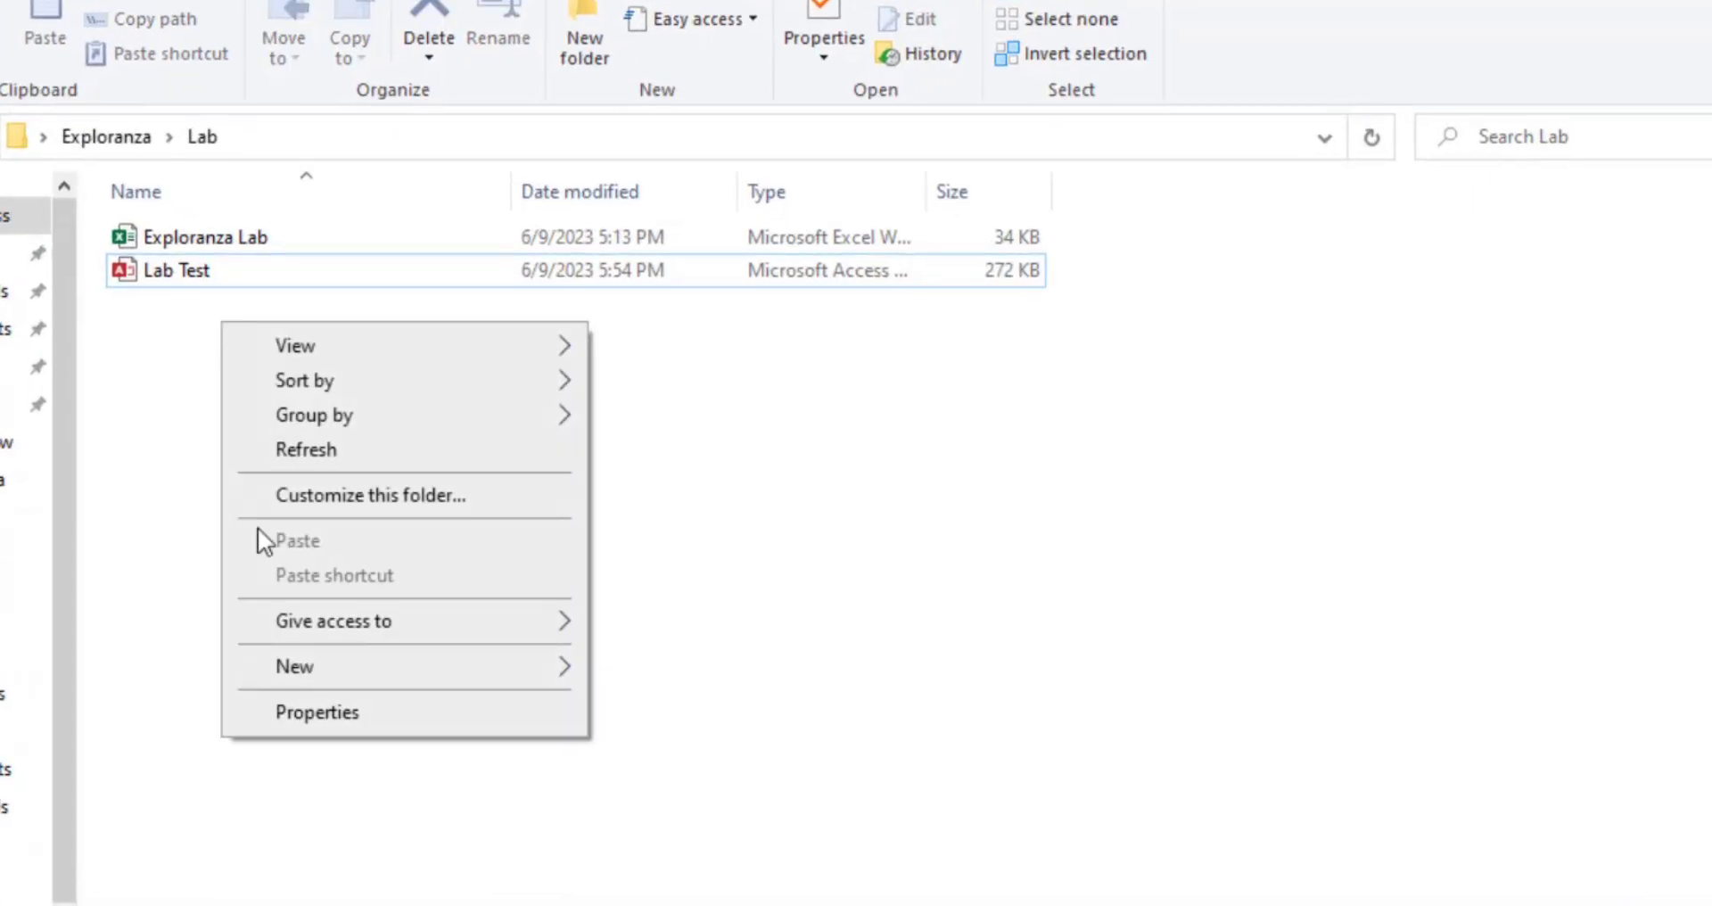
mouse_move(479, 673)
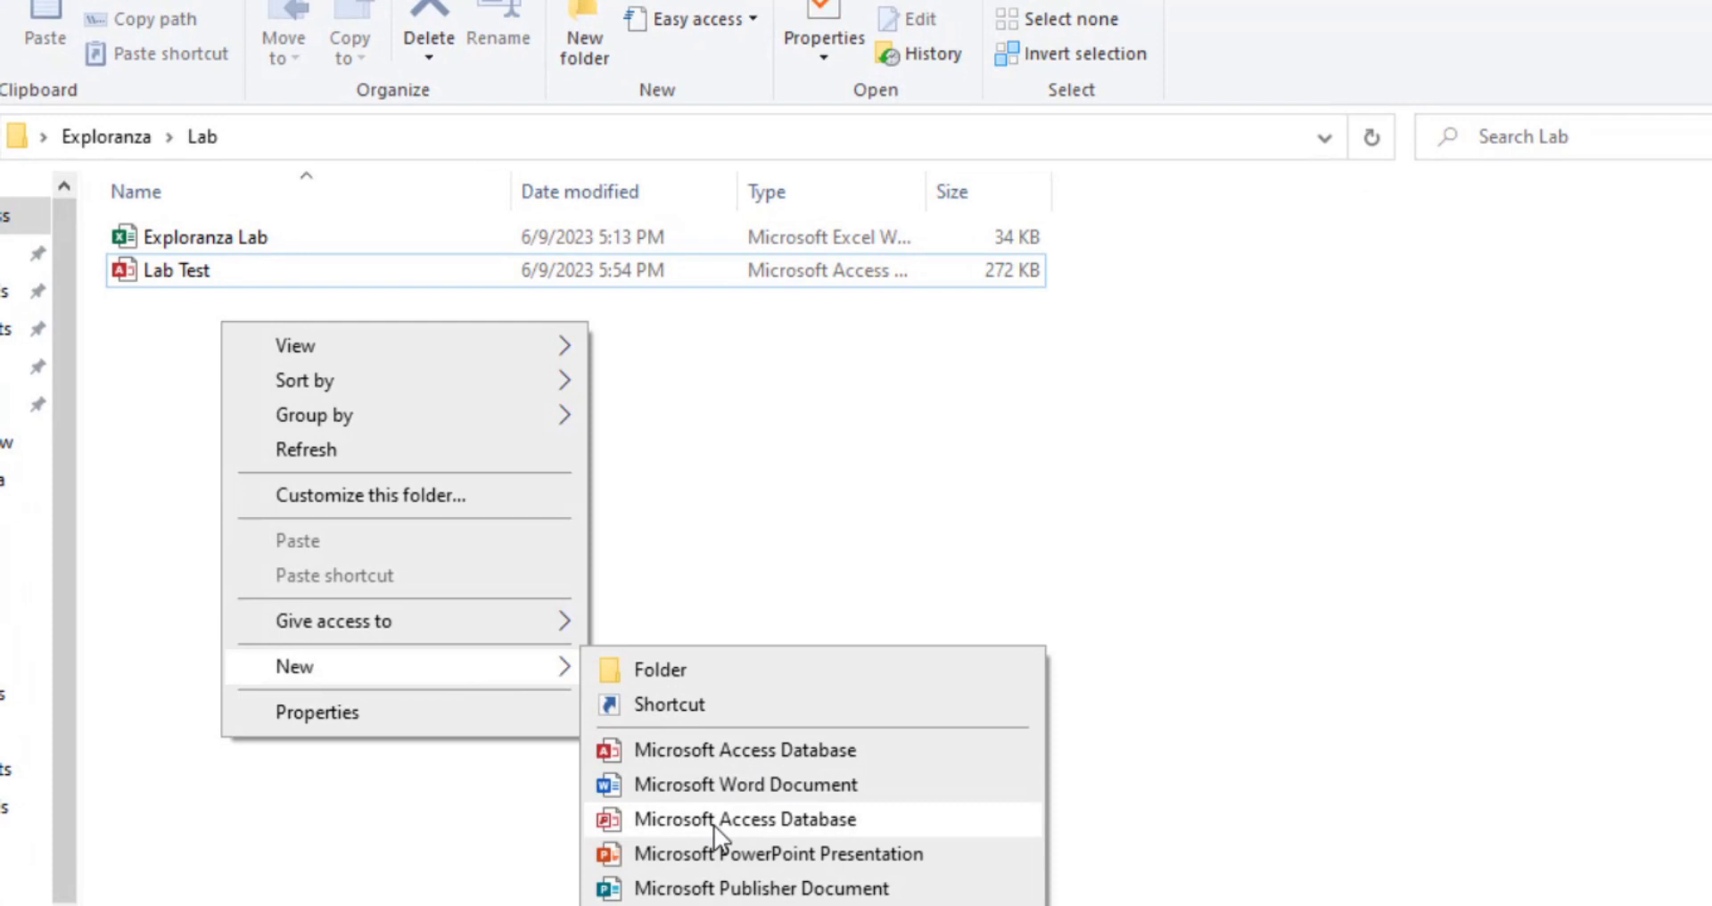
click(825, 749)
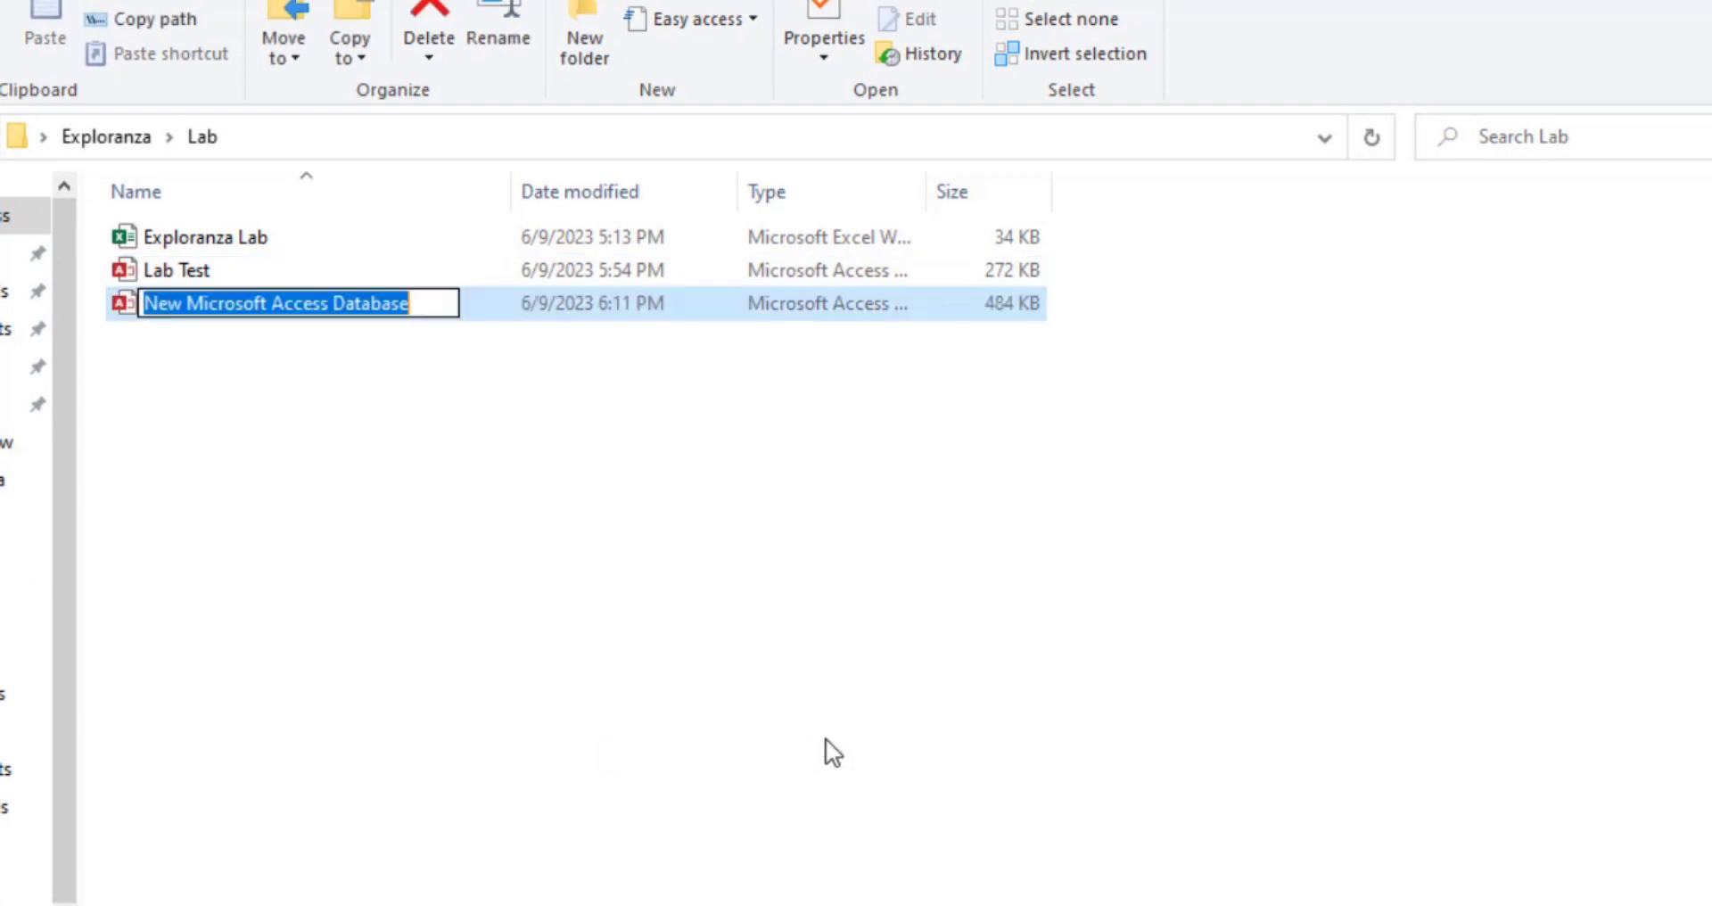
text(Lab )
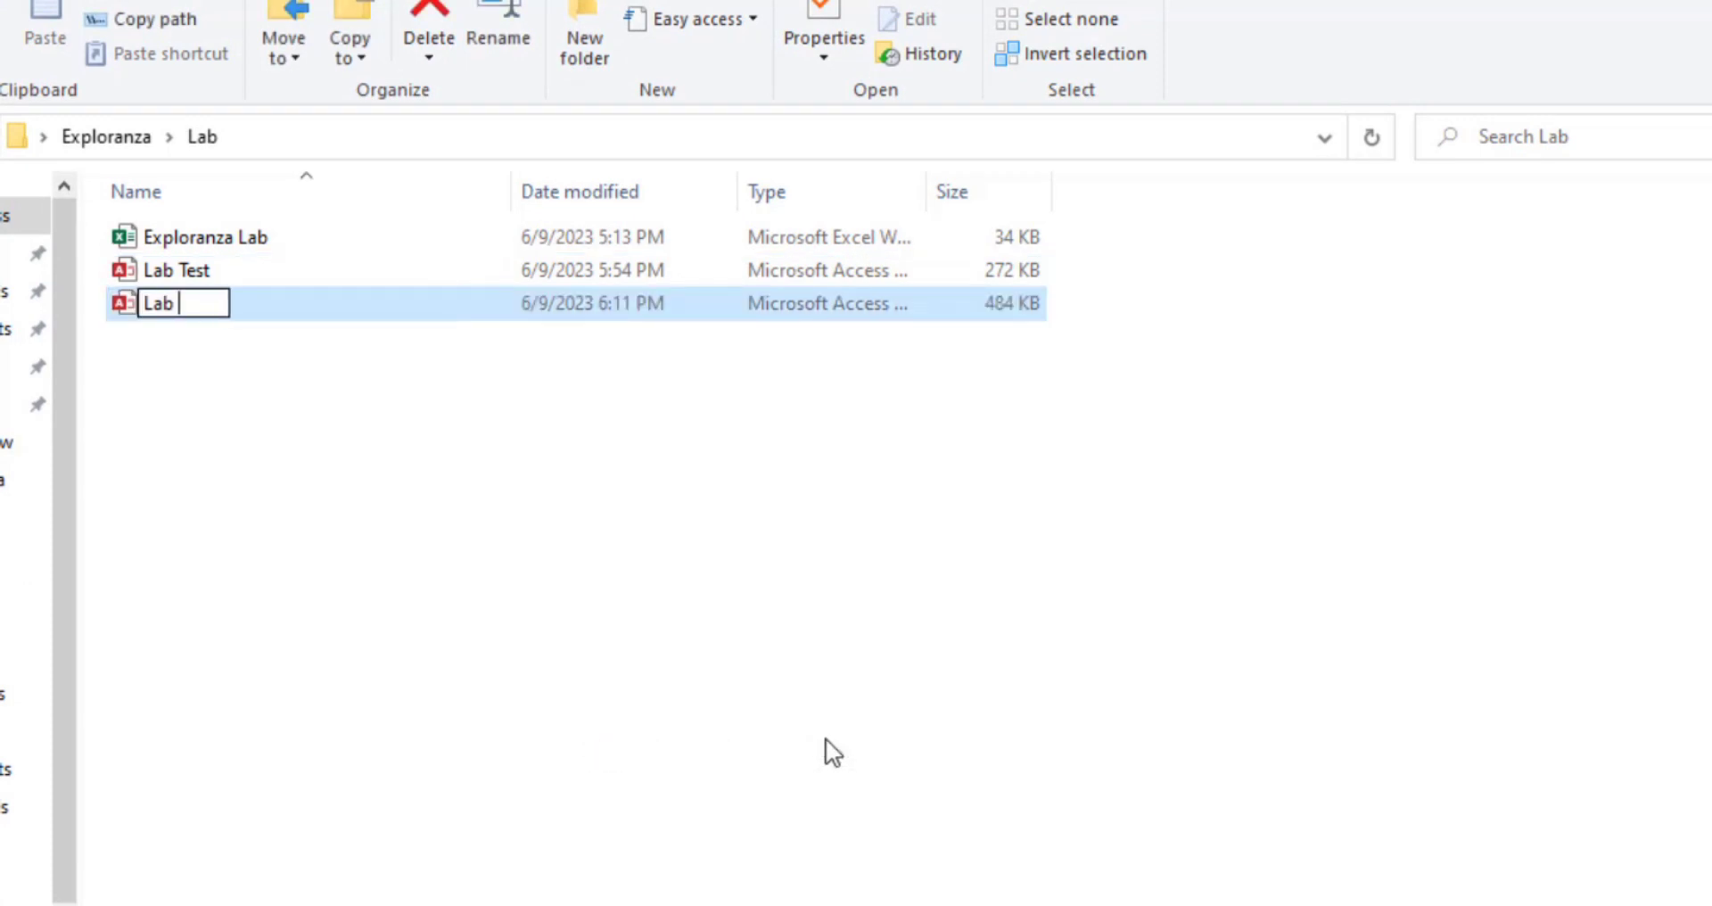
text(test 2)
key(Return)
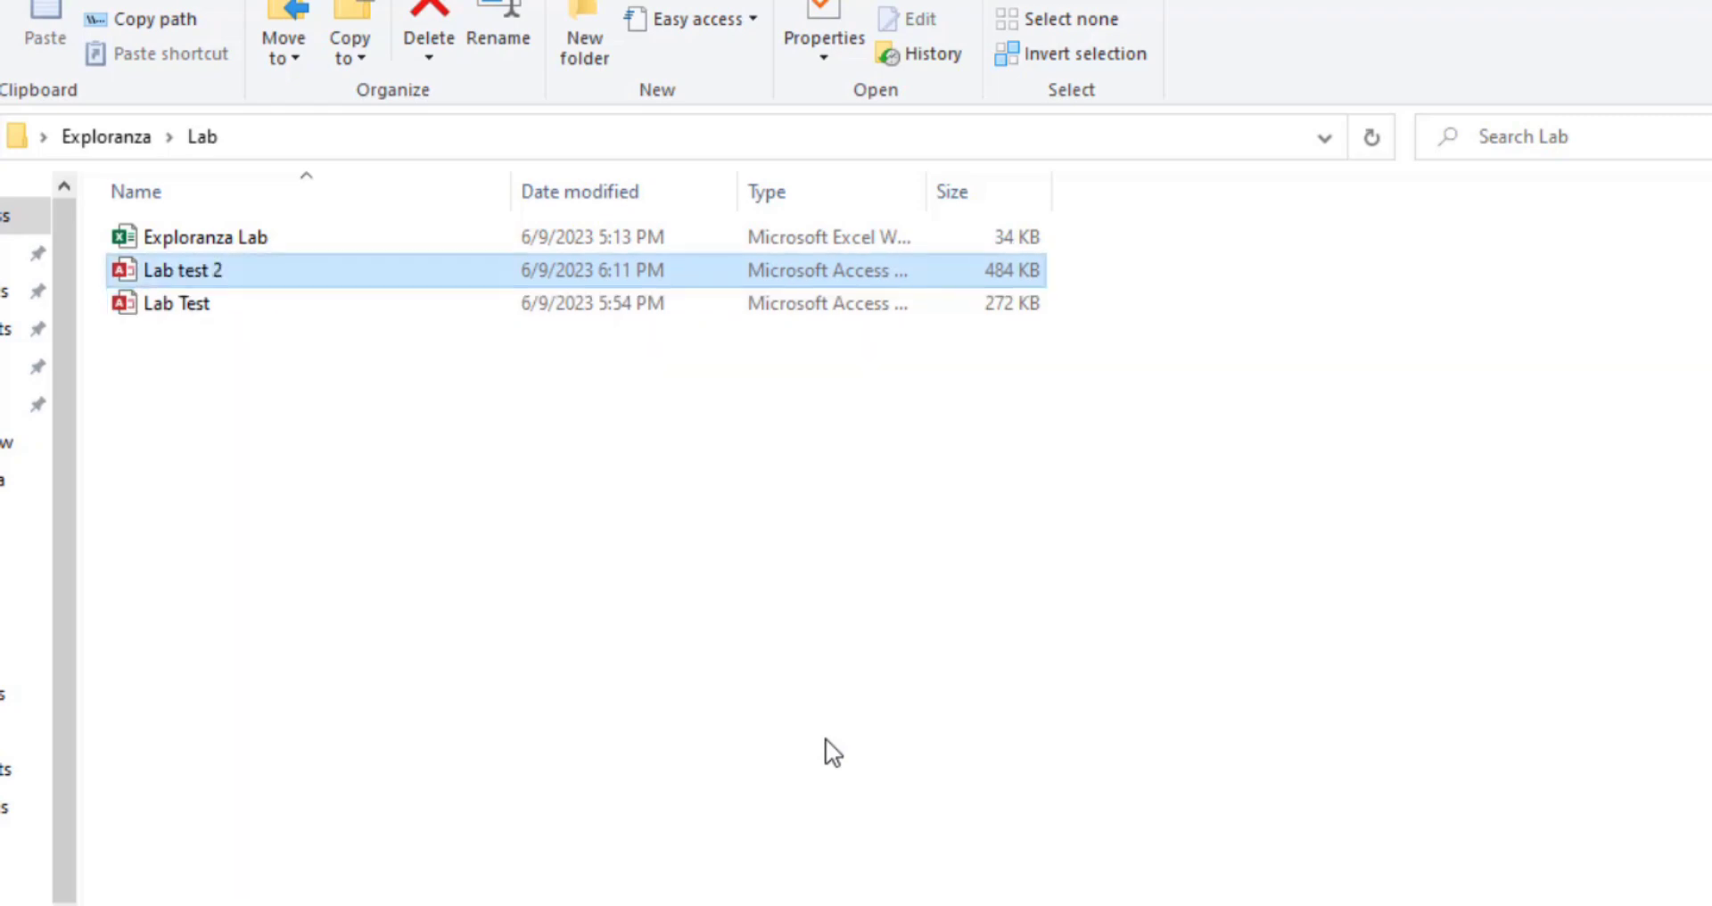
Step: Open the Lab test 2 database in Access and enable its disabled content
key(Return)
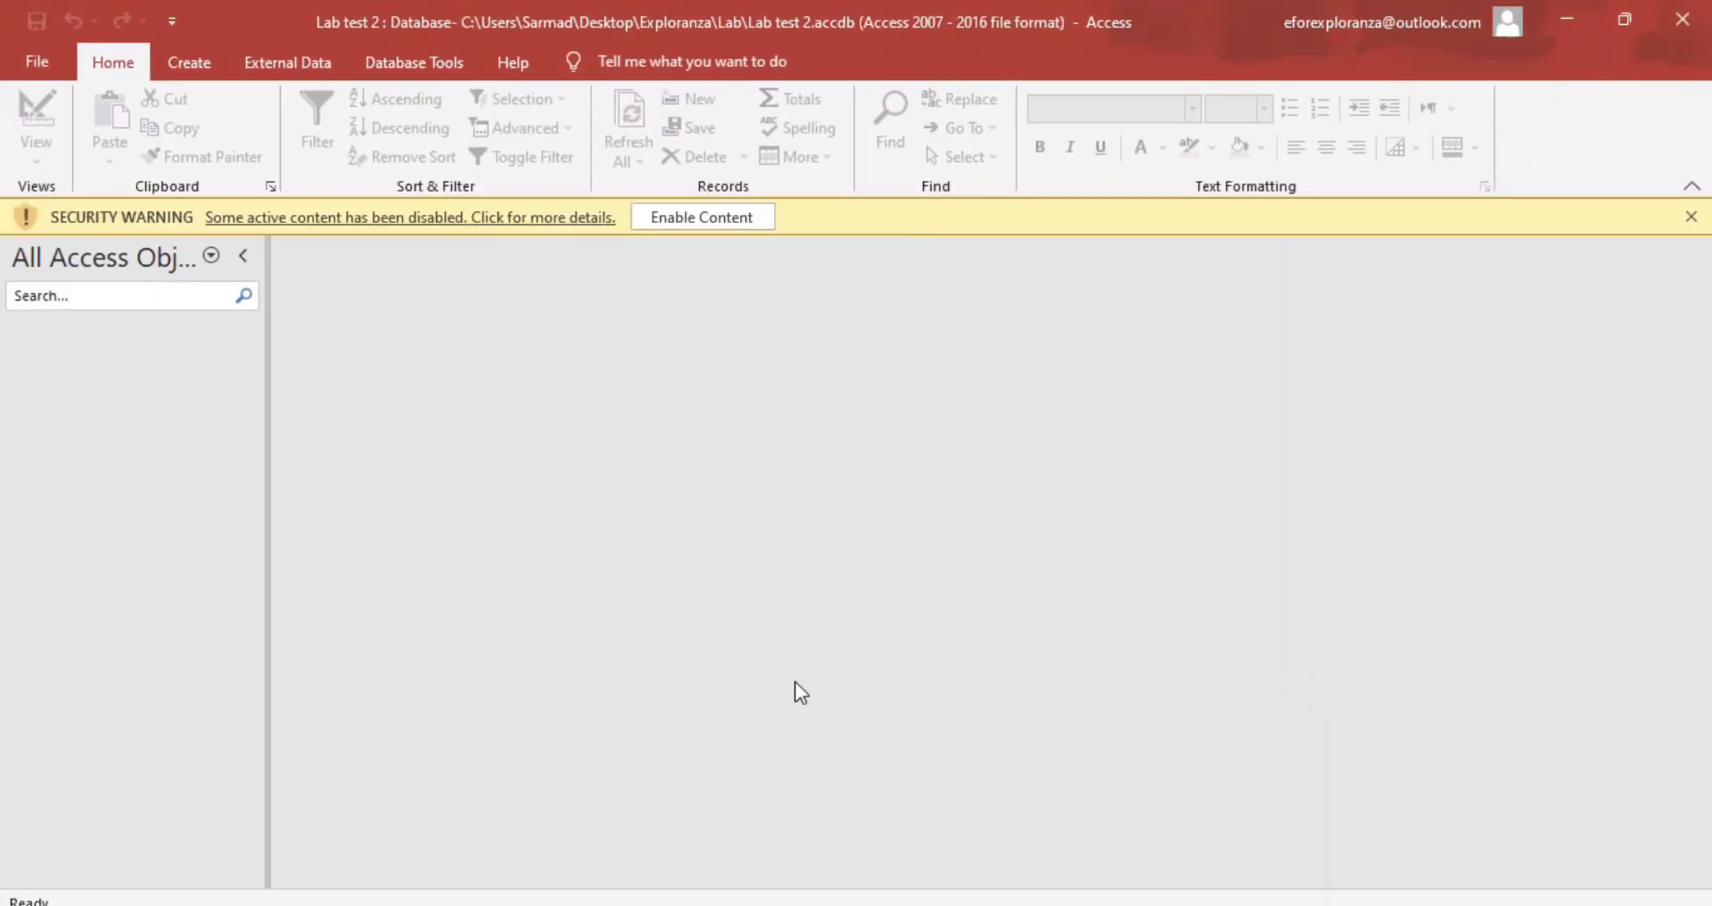
click(704, 217)
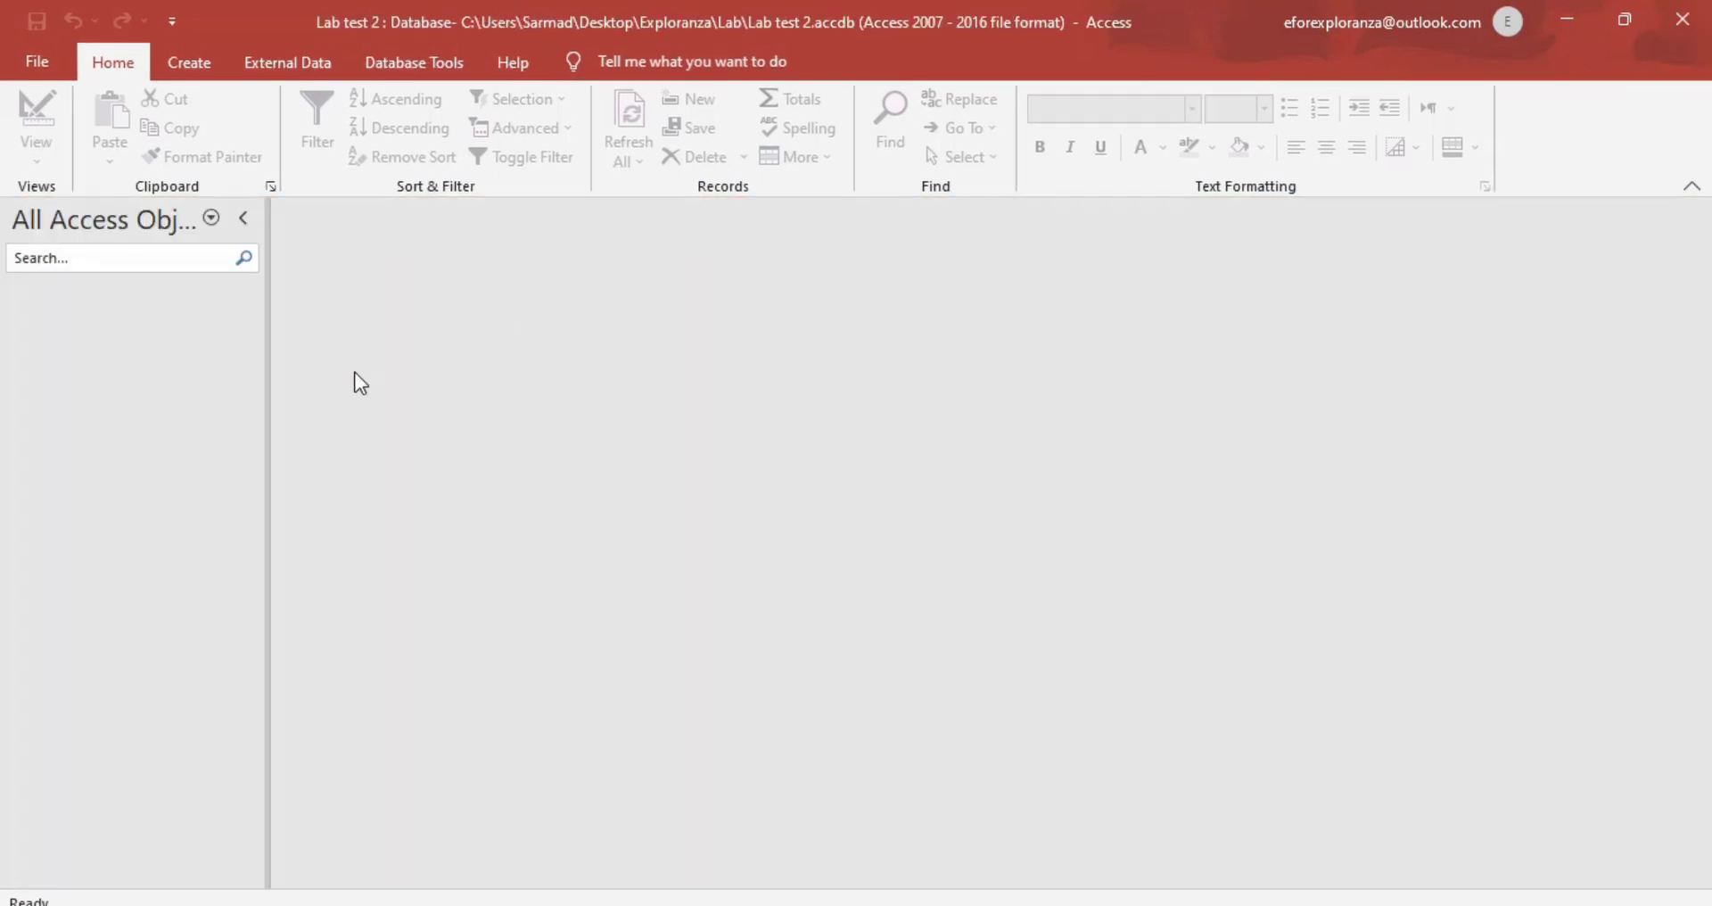
Step: Create a blank database named "Outlook Import" in the Documents folder
click(30, 55)
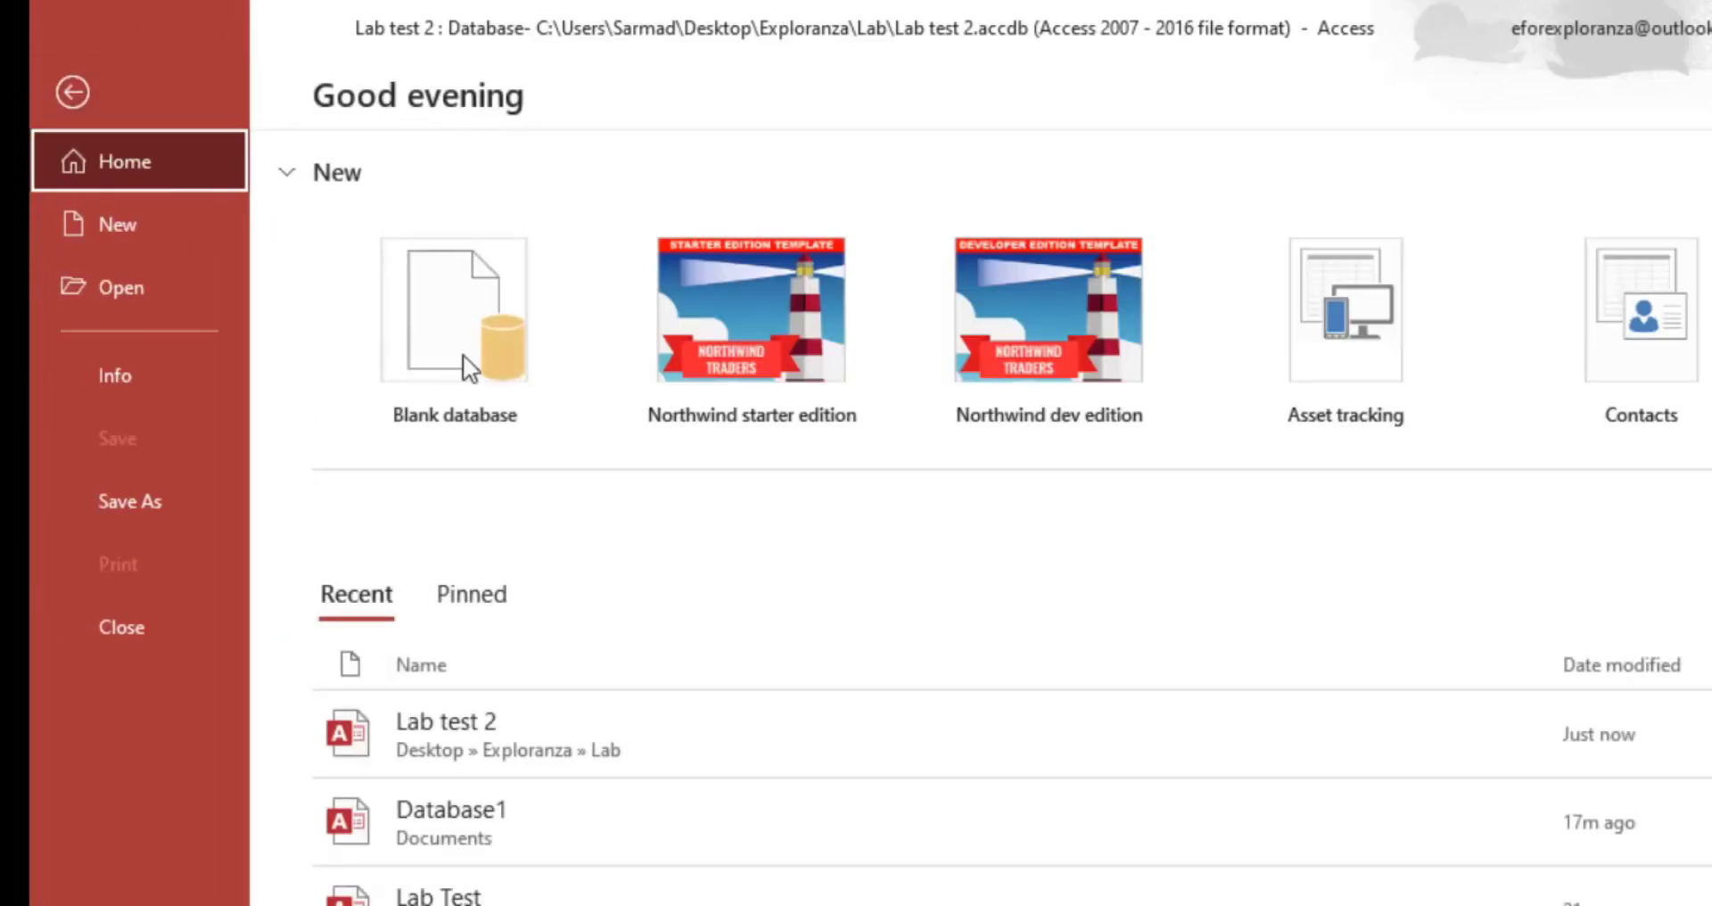
click(451, 387)
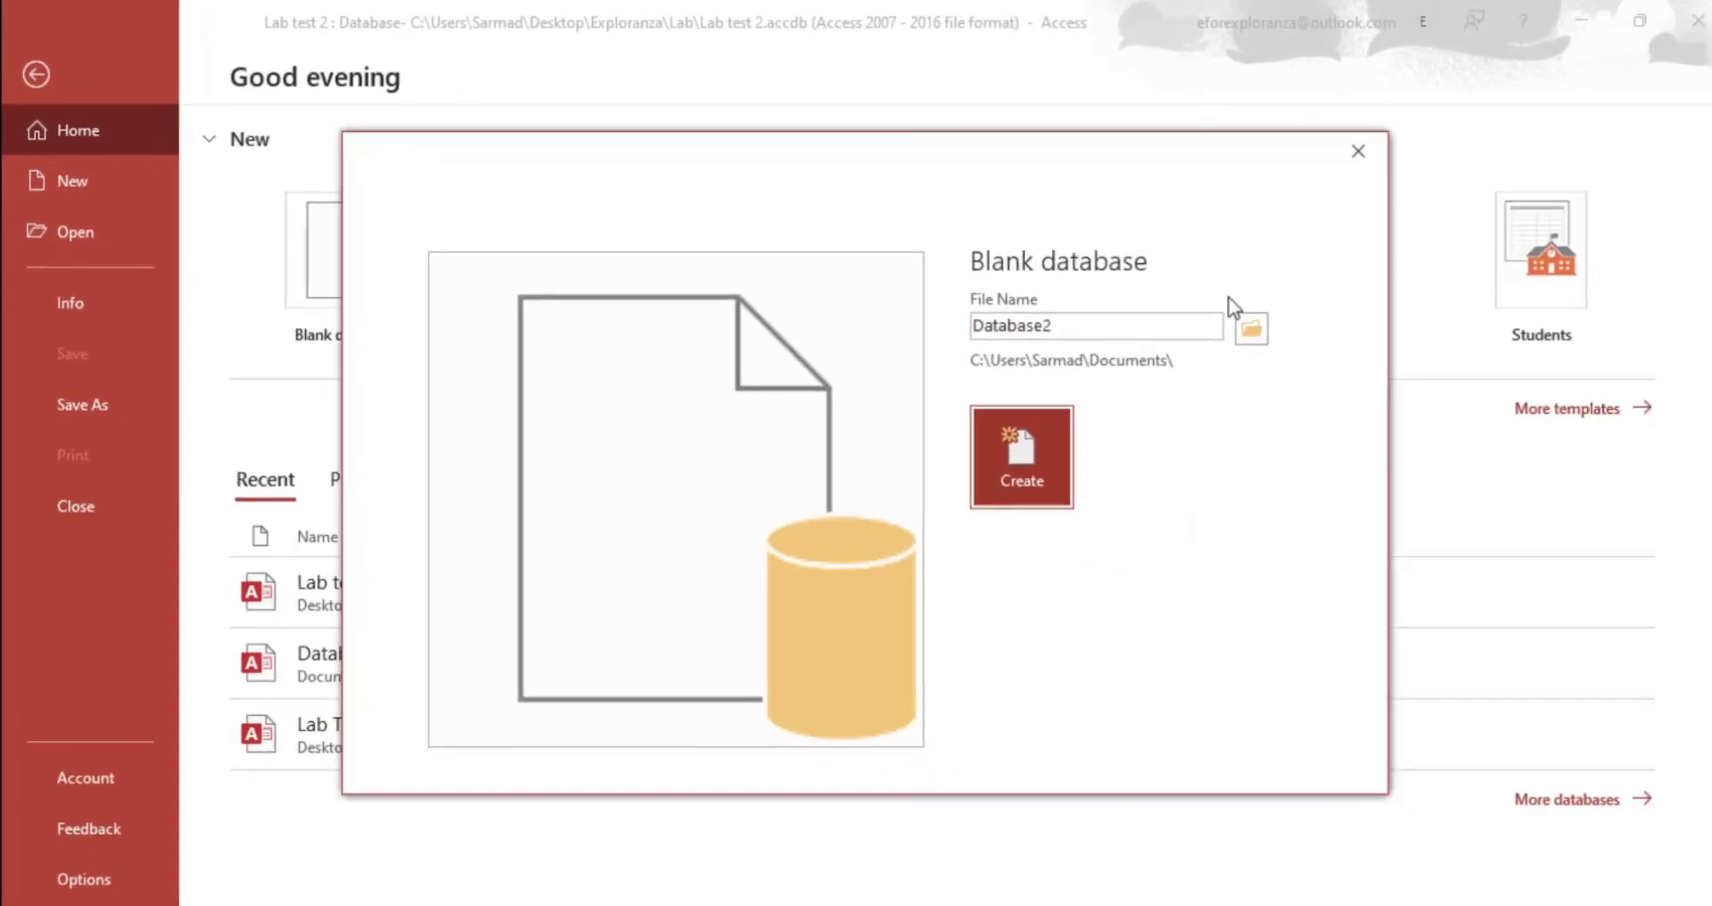
double_click(1126, 327)
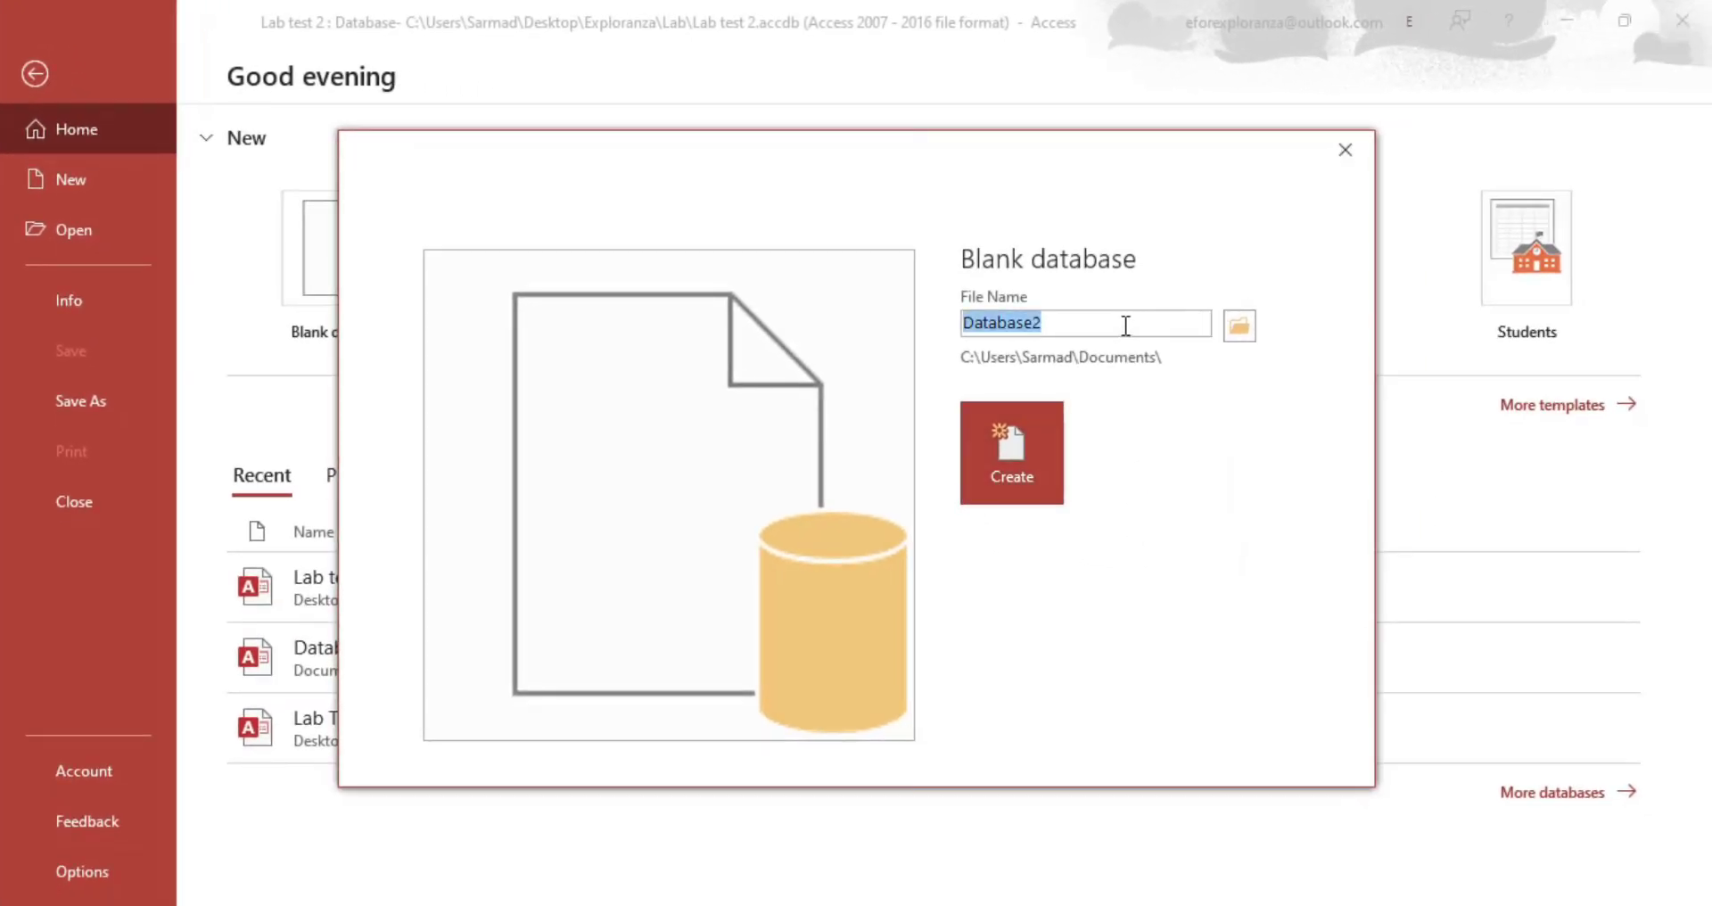
text(Ta)
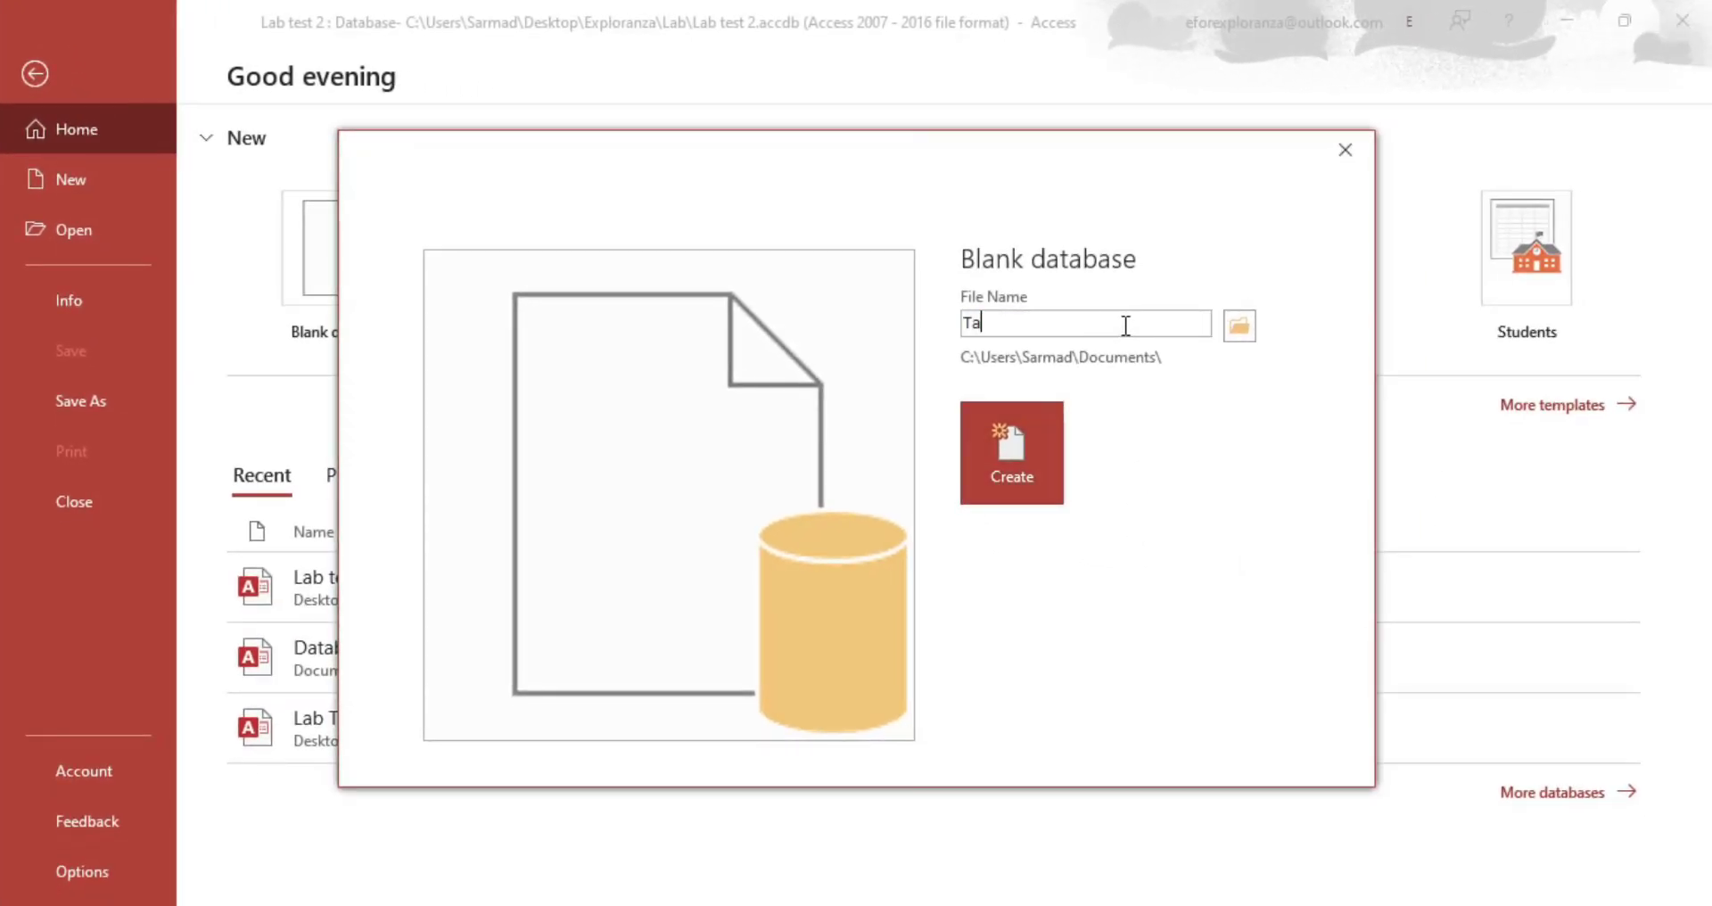
key(BackSpace)
key(BackSpace)
text(Outlook Import)
click(1239, 325)
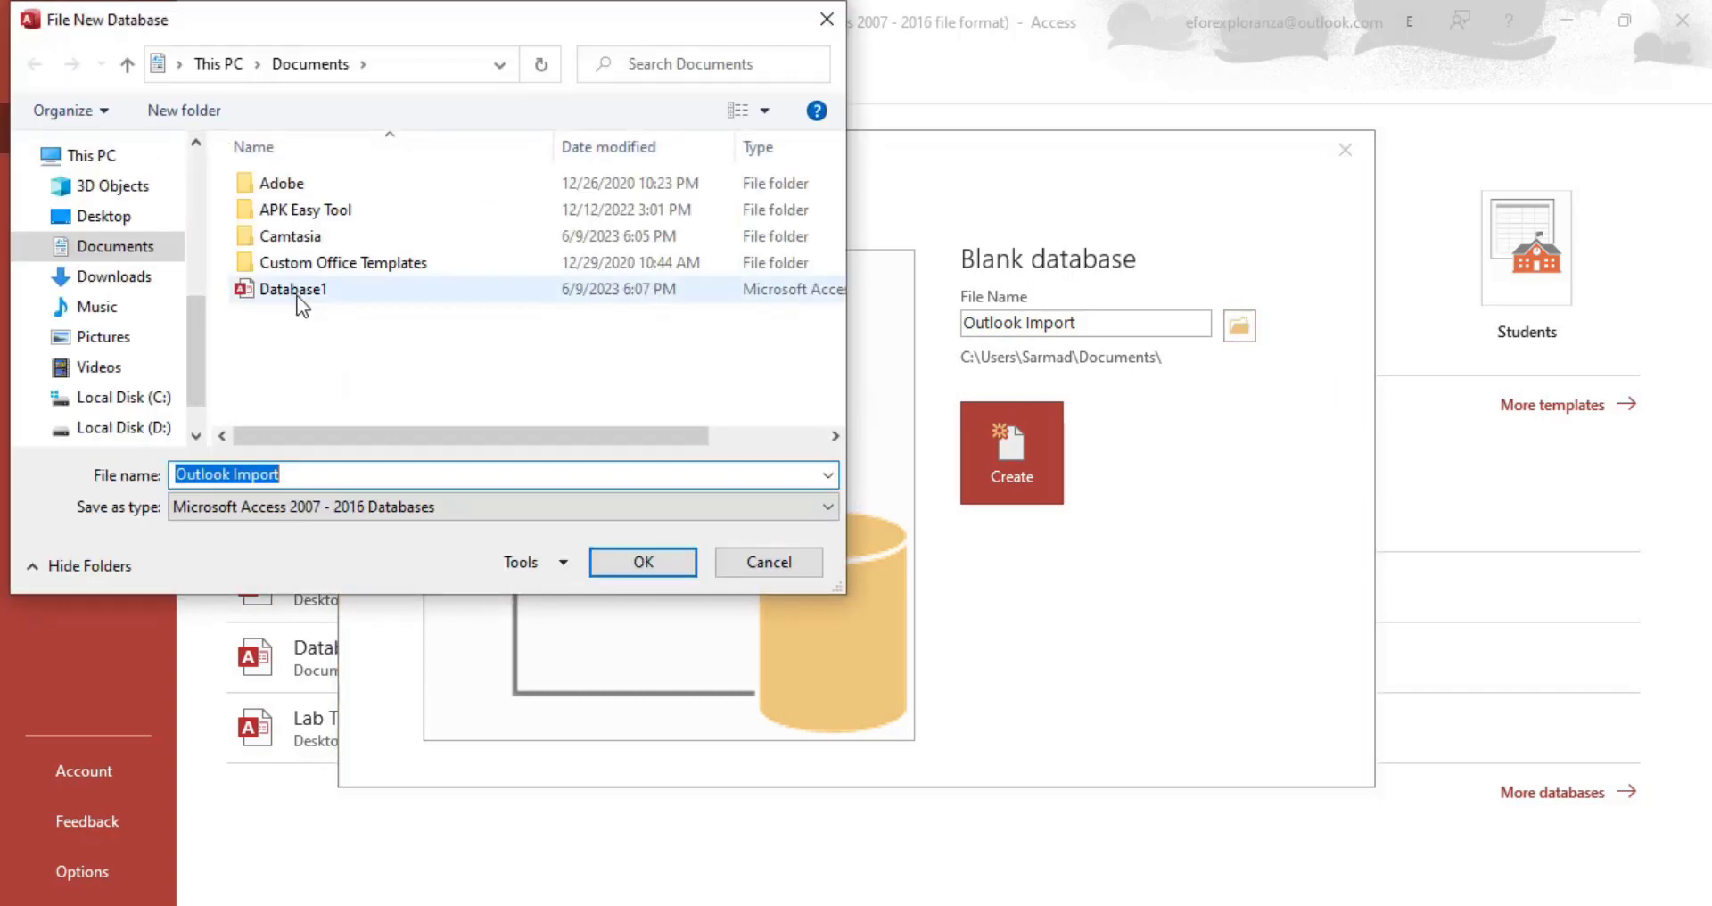
click(655, 569)
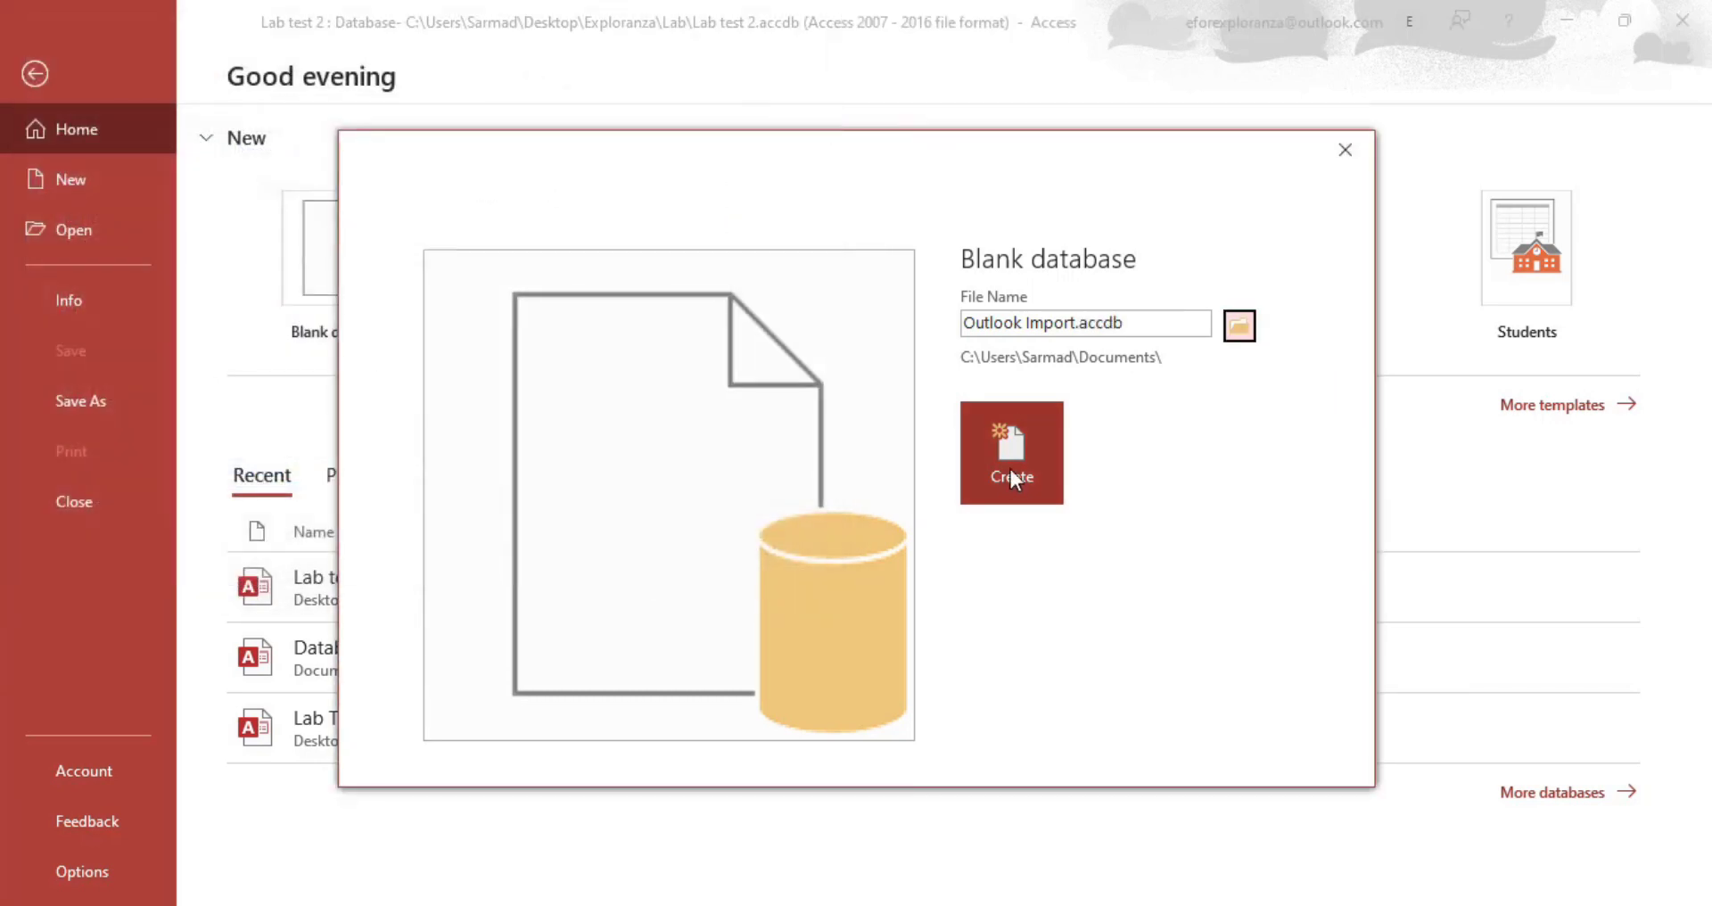
click(1013, 468)
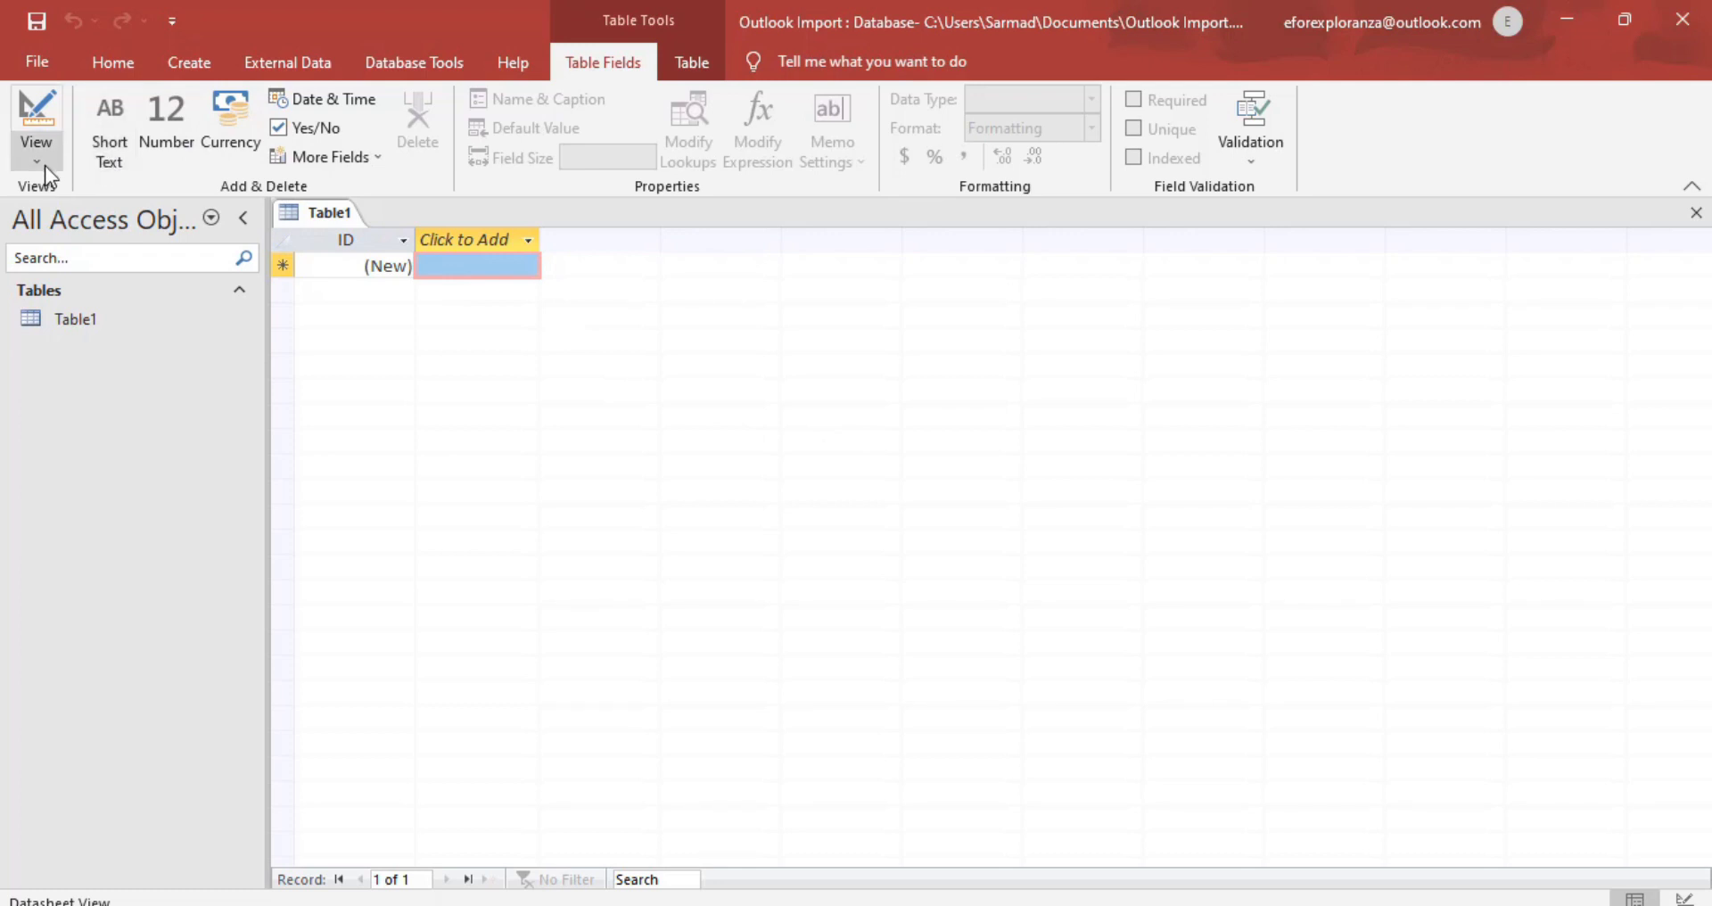
Step: Start an import from an Outlook folder, with the source data going into a new table in the current database
click(274, 67)
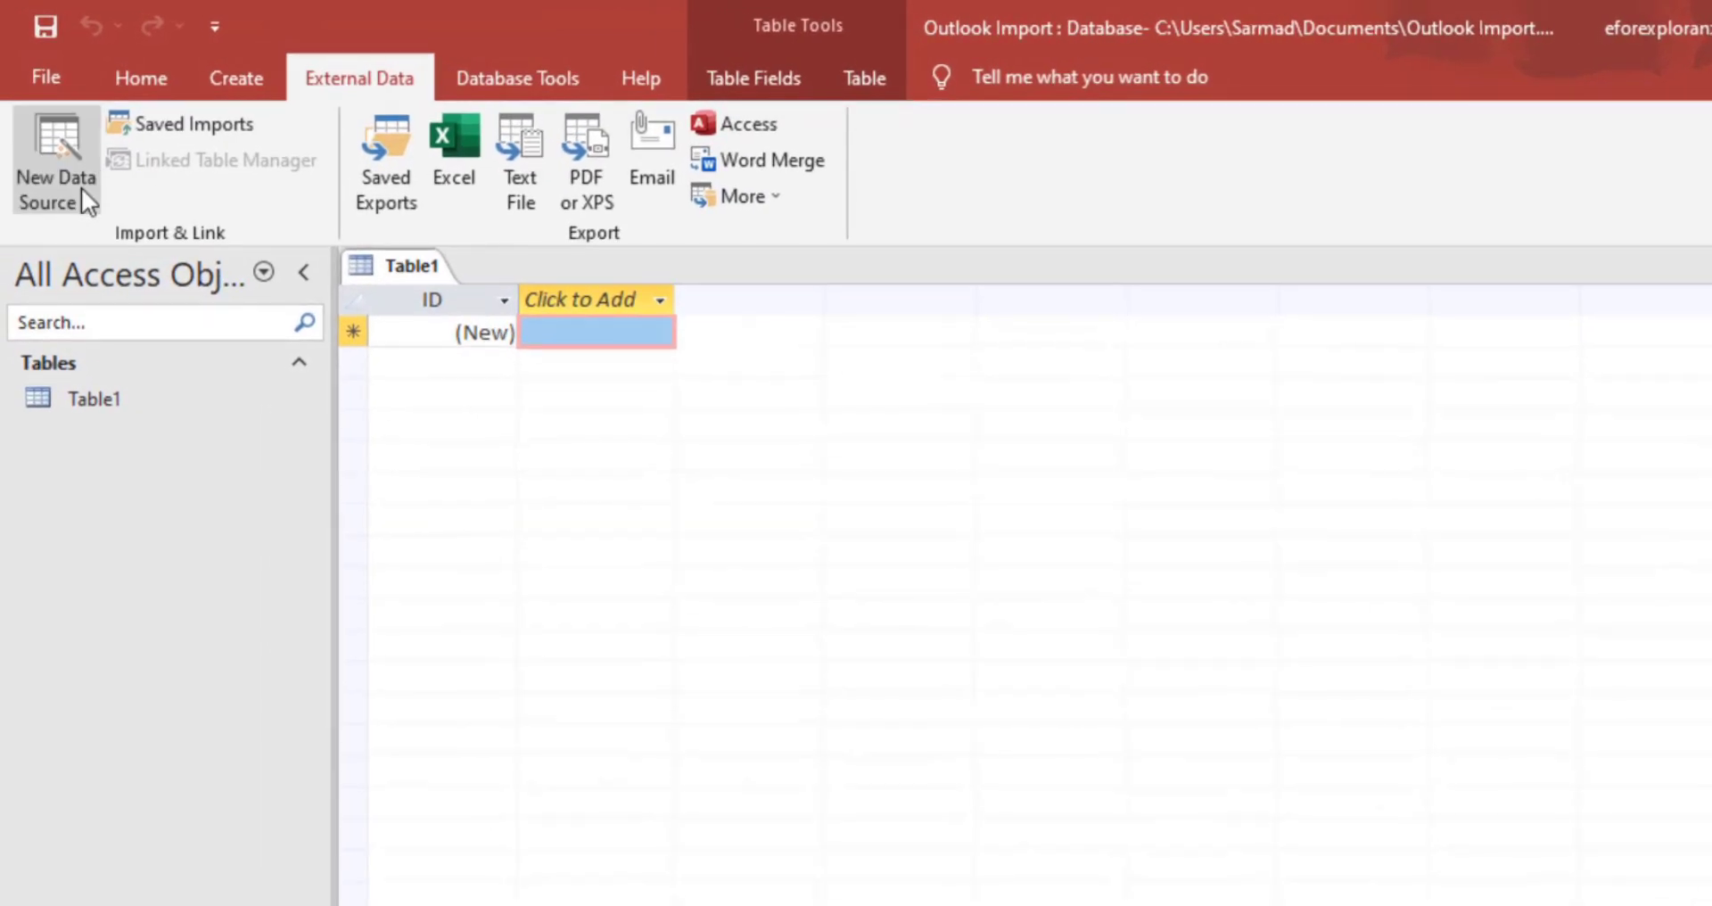
click(82, 187)
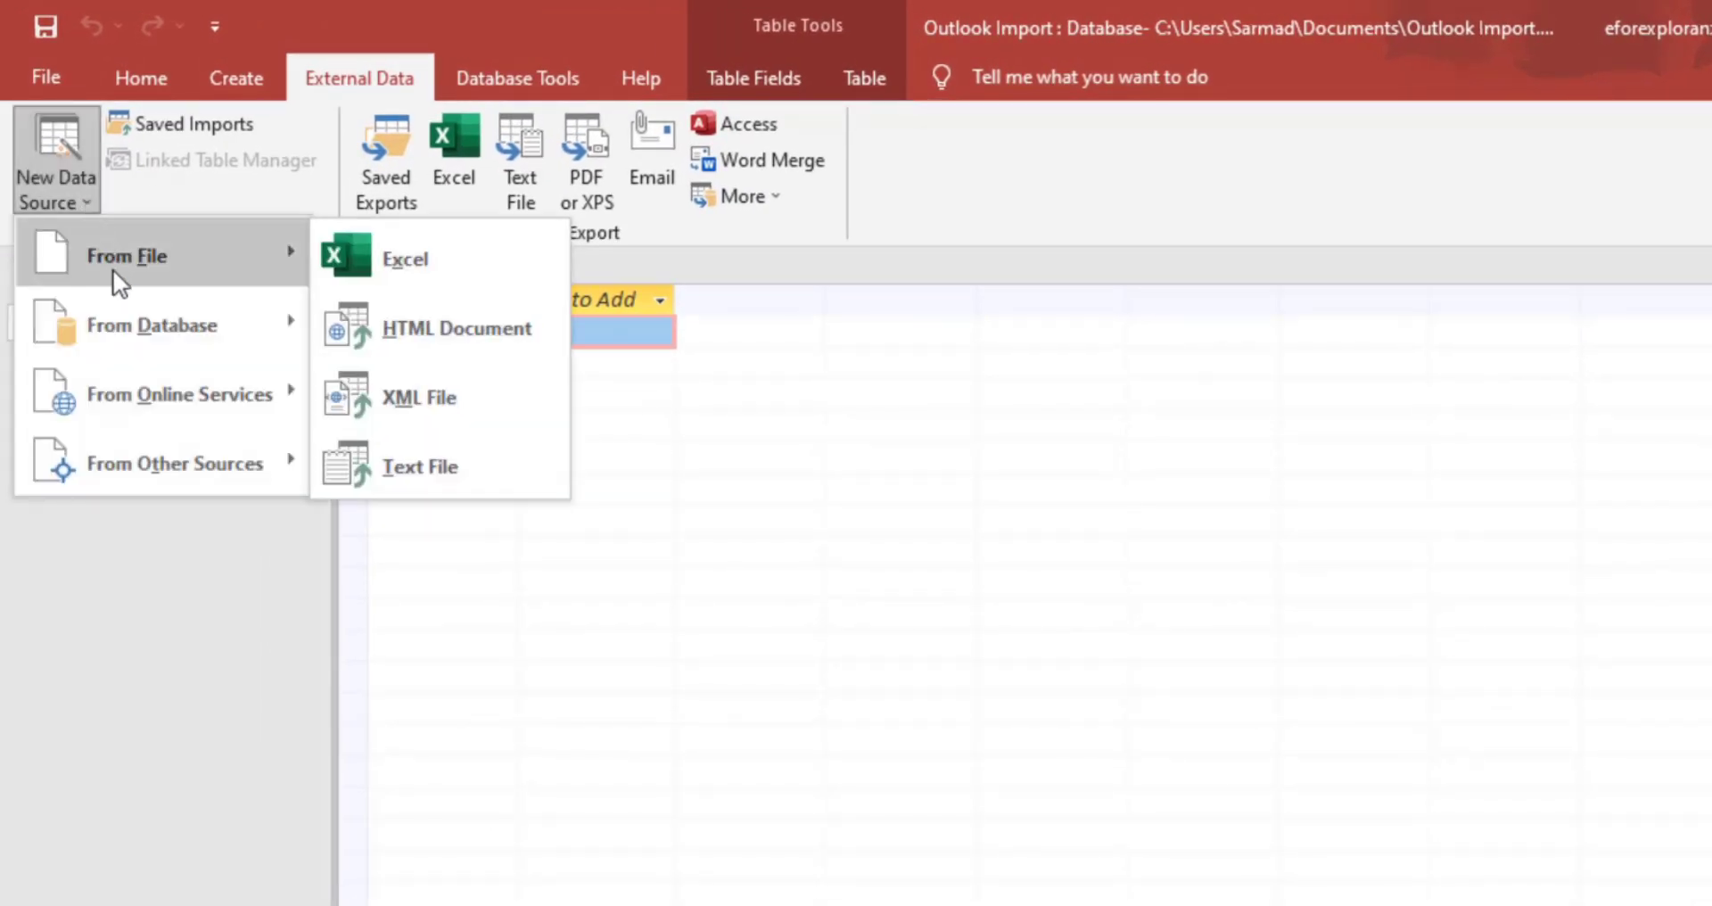
mouse_move(159, 467)
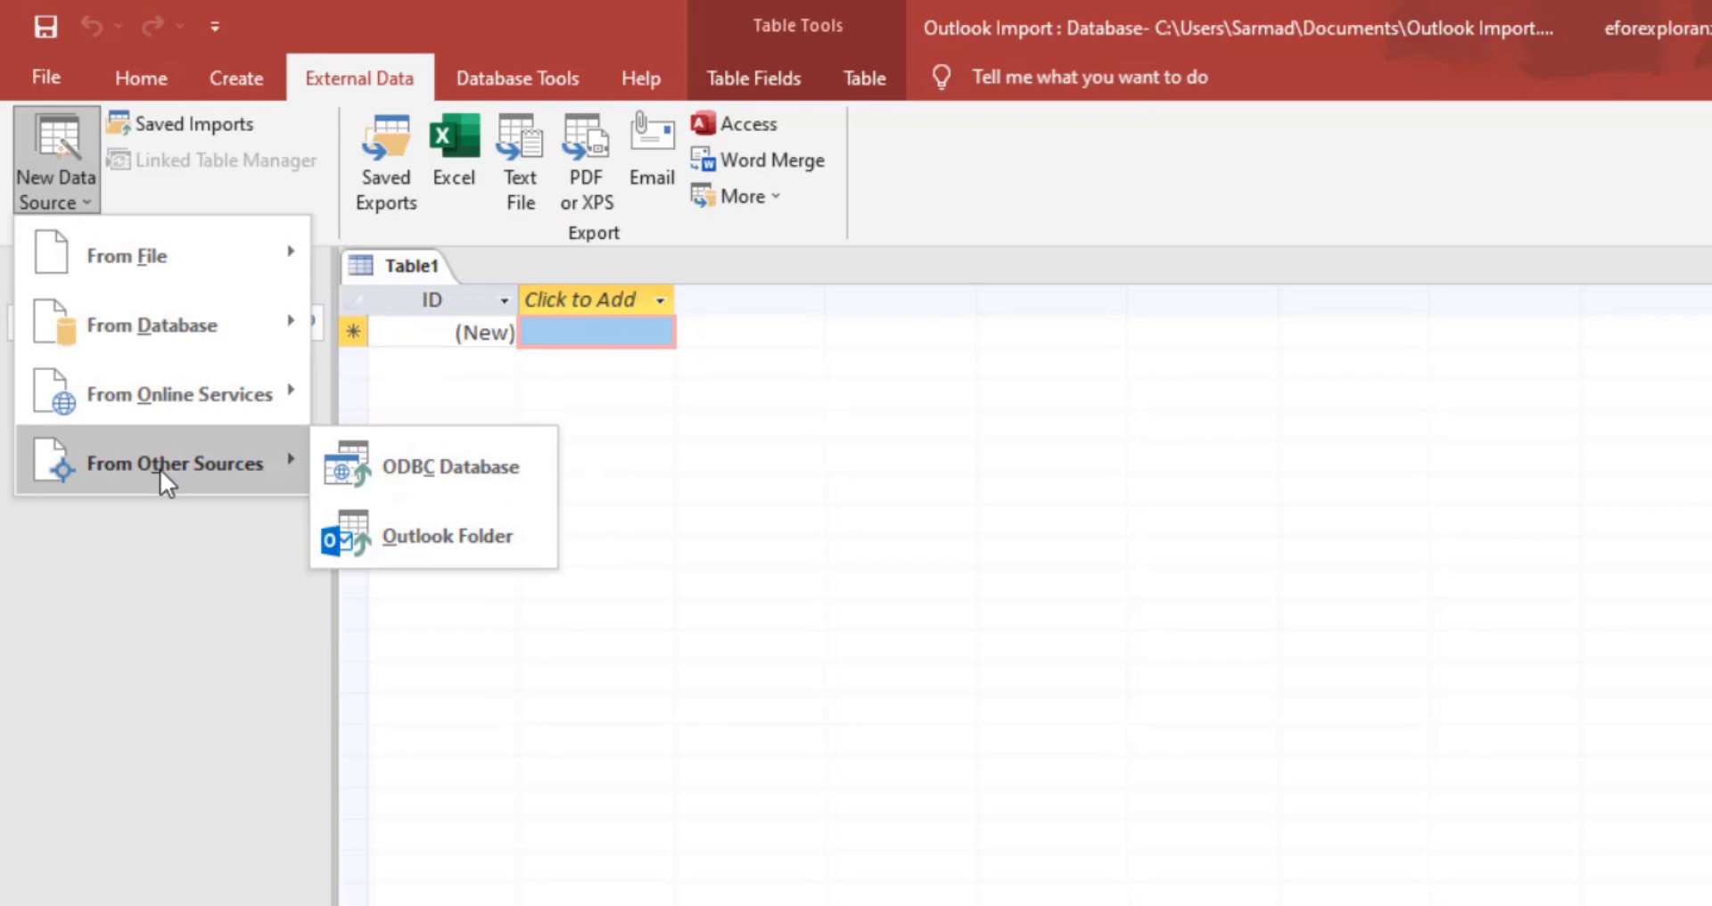
click(393, 535)
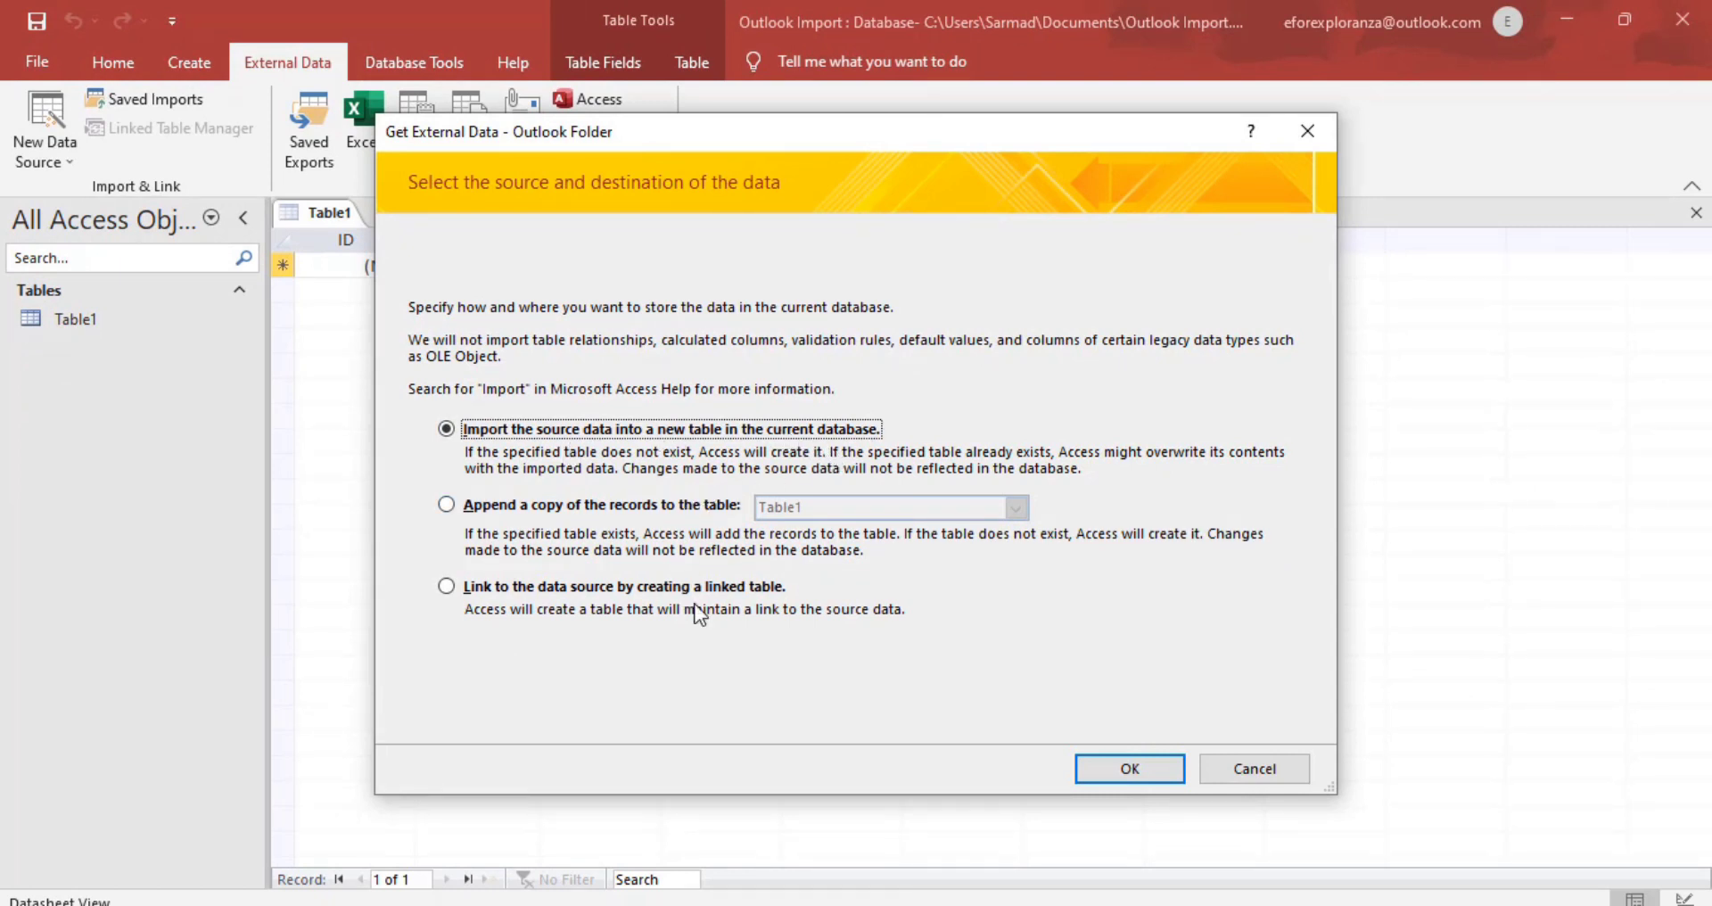
click(1143, 767)
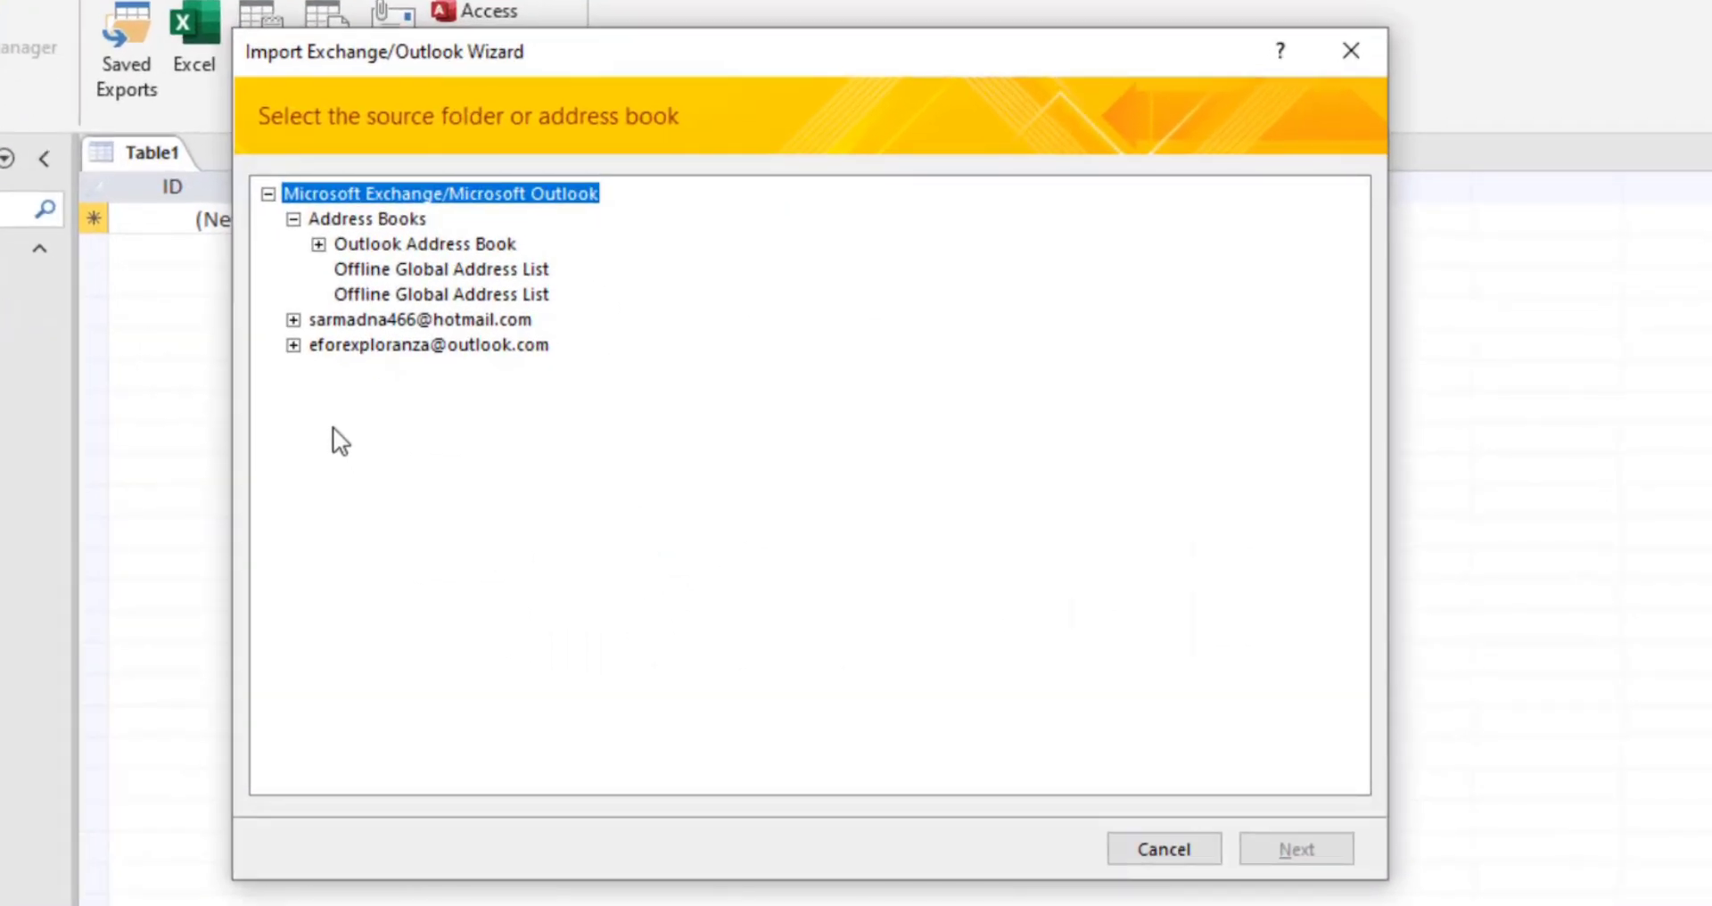
Step: Choose the Lab Test folder of the Outlook.com account as the import source
click(293, 346)
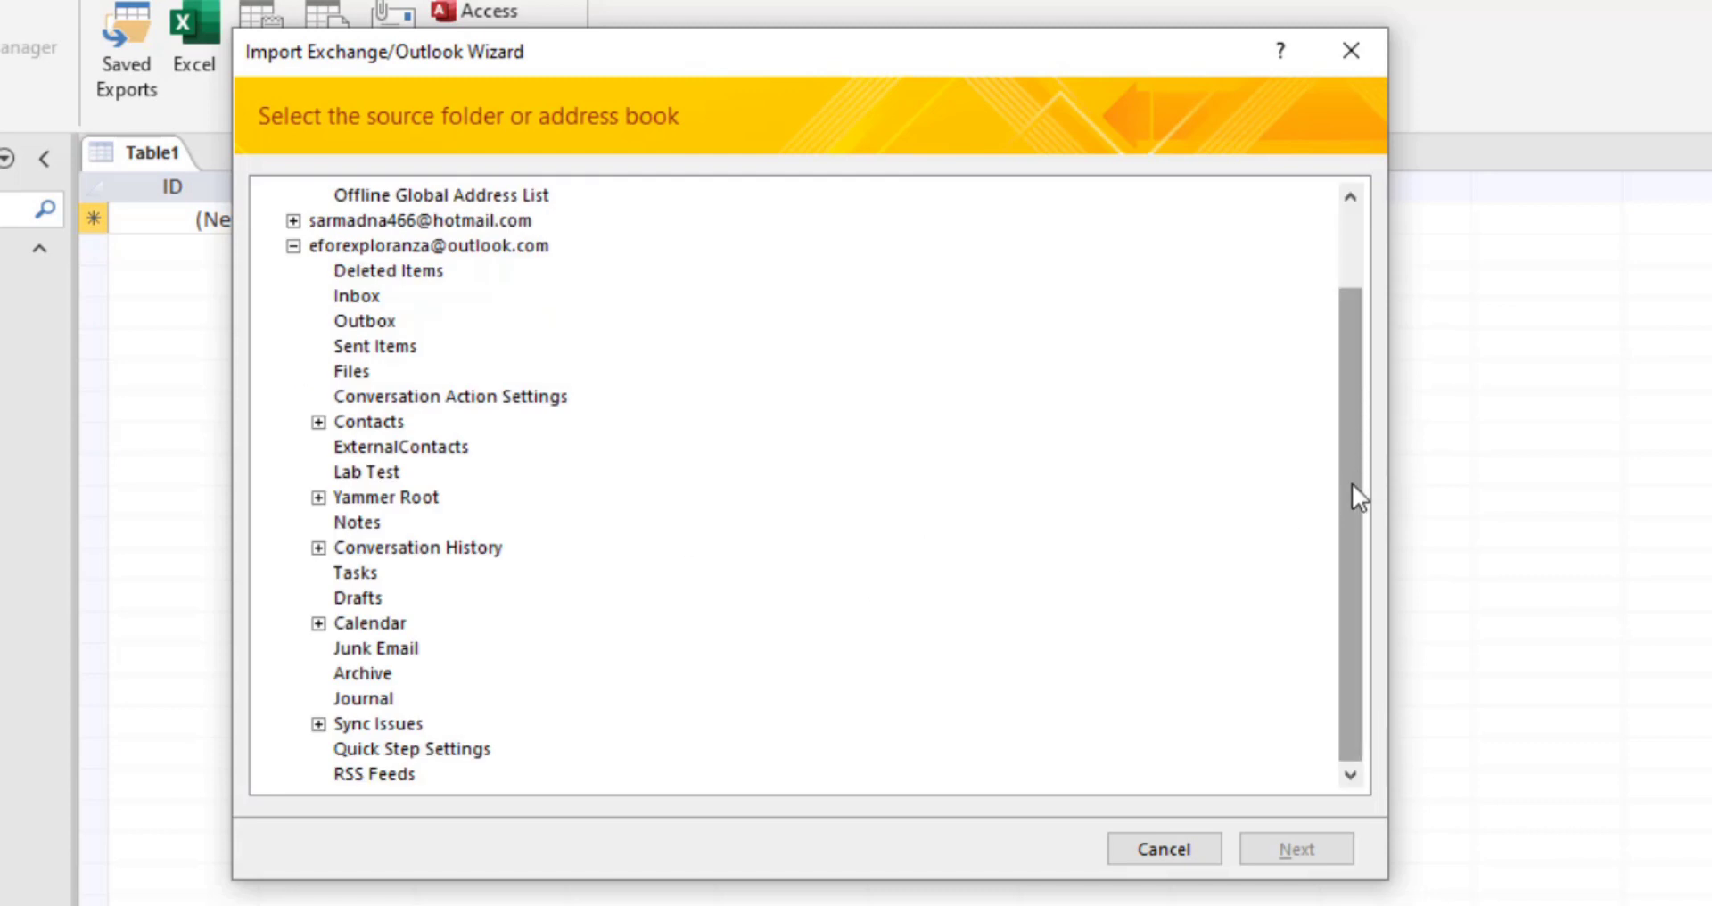
drag(1352, 484, 1345, 546)
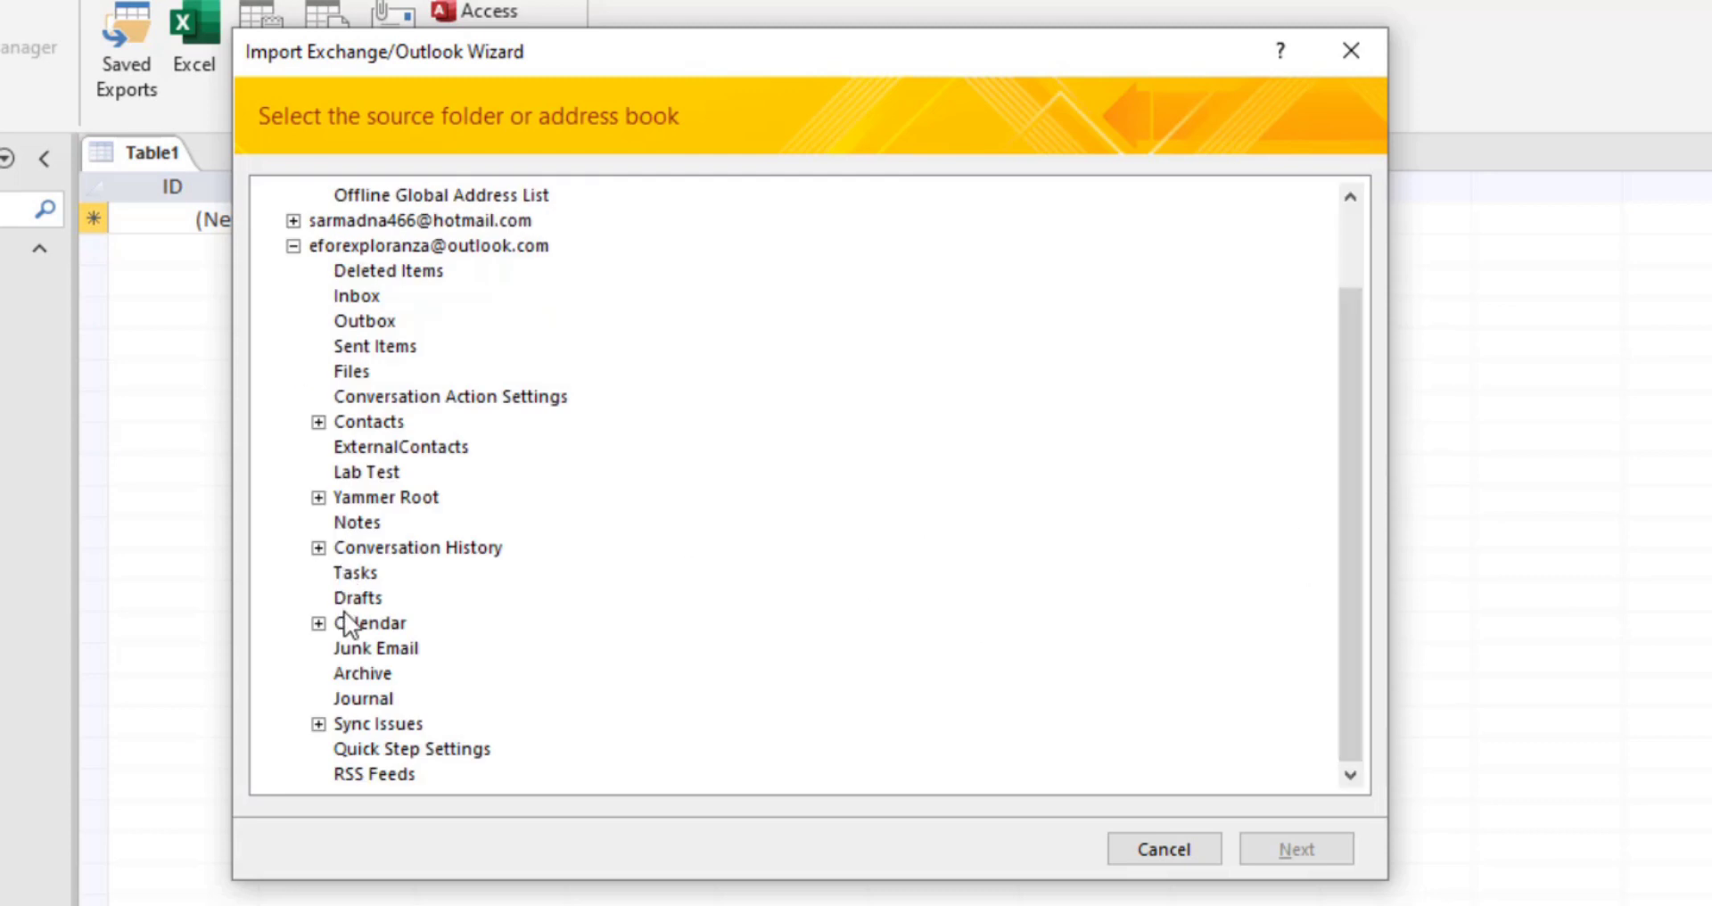
click(385, 469)
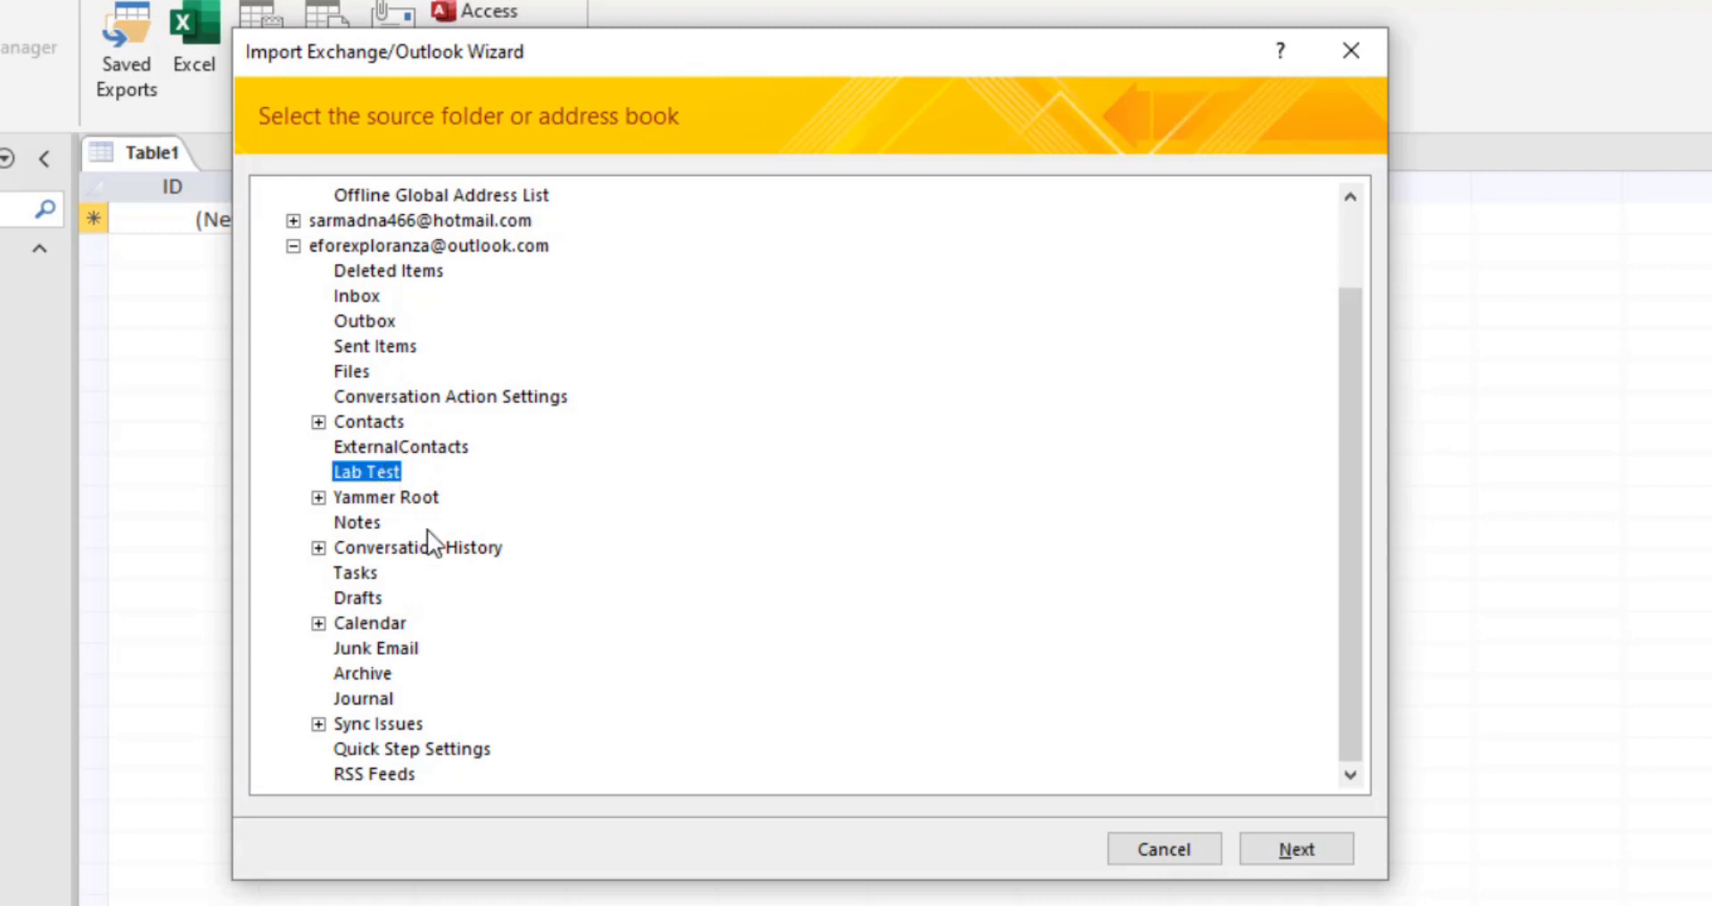
click(1290, 845)
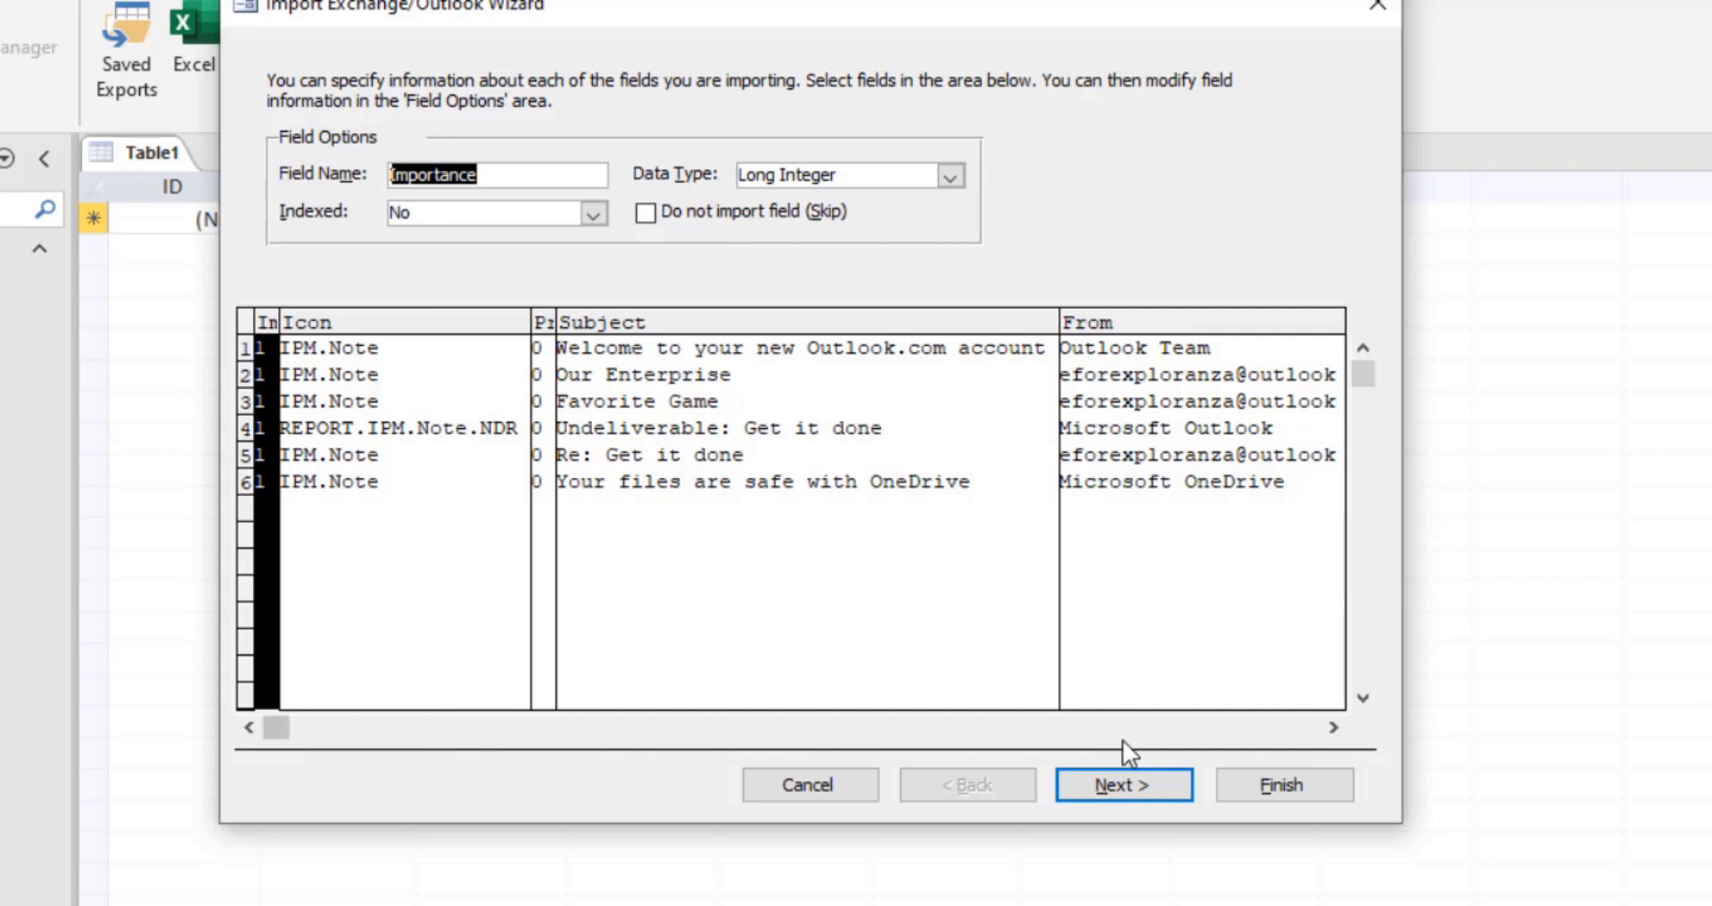
Step: Keep the default field options, let Access add the primary key, and import the emails to a table named "Lab Test"
click(1122, 791)
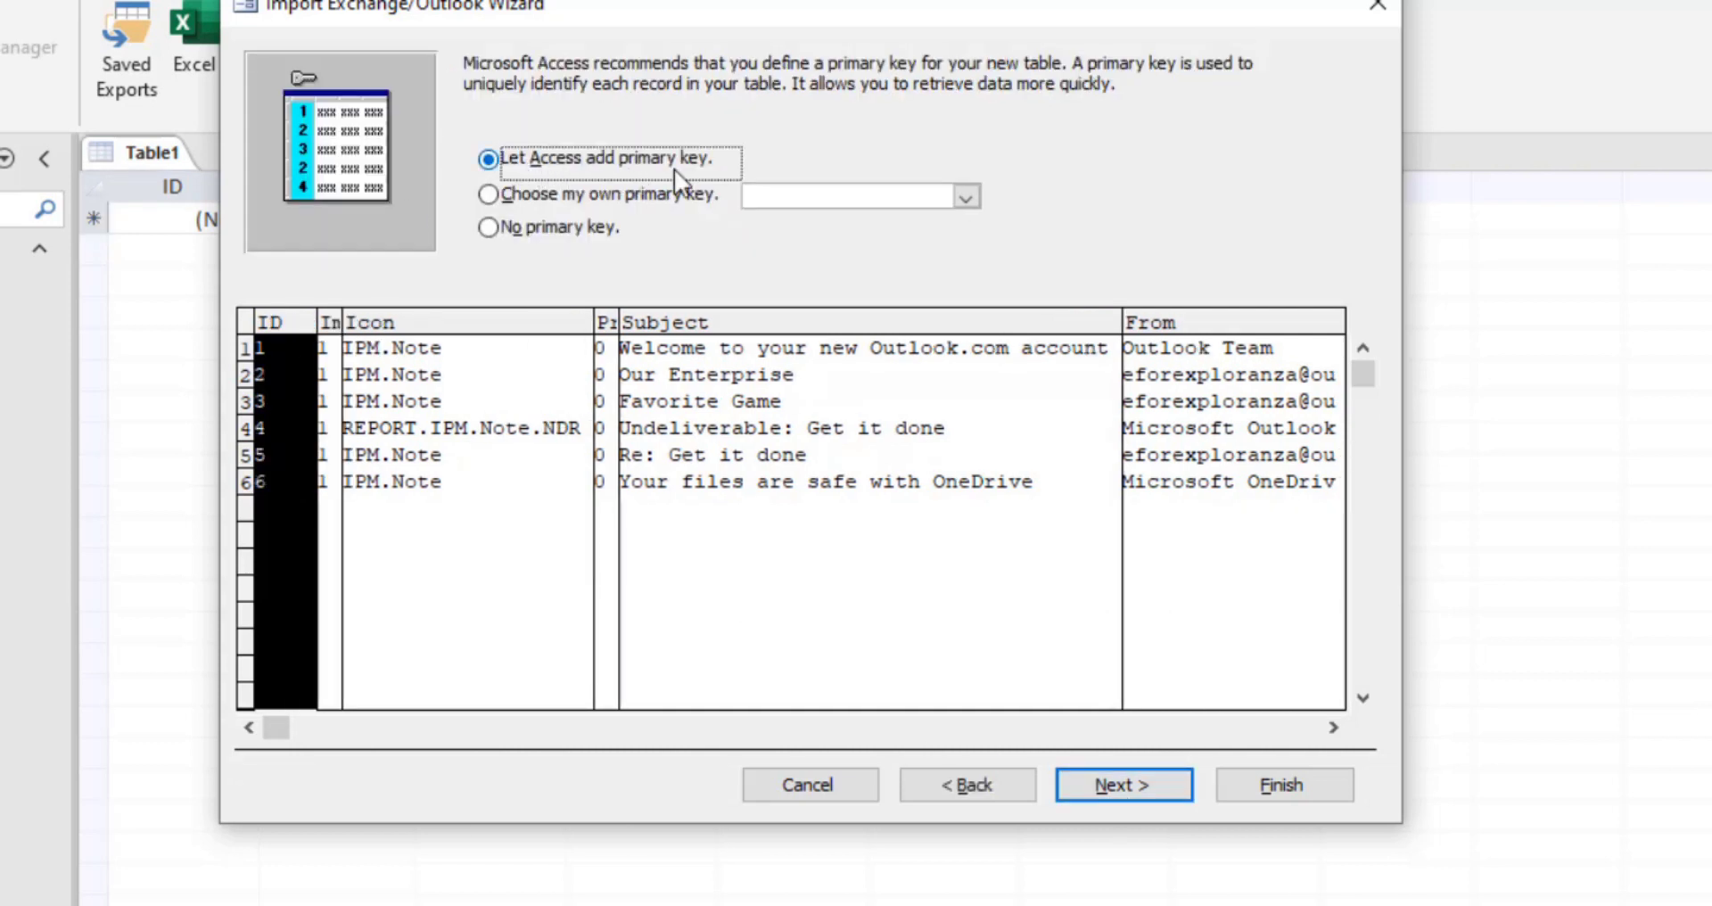
click(1140, 790)
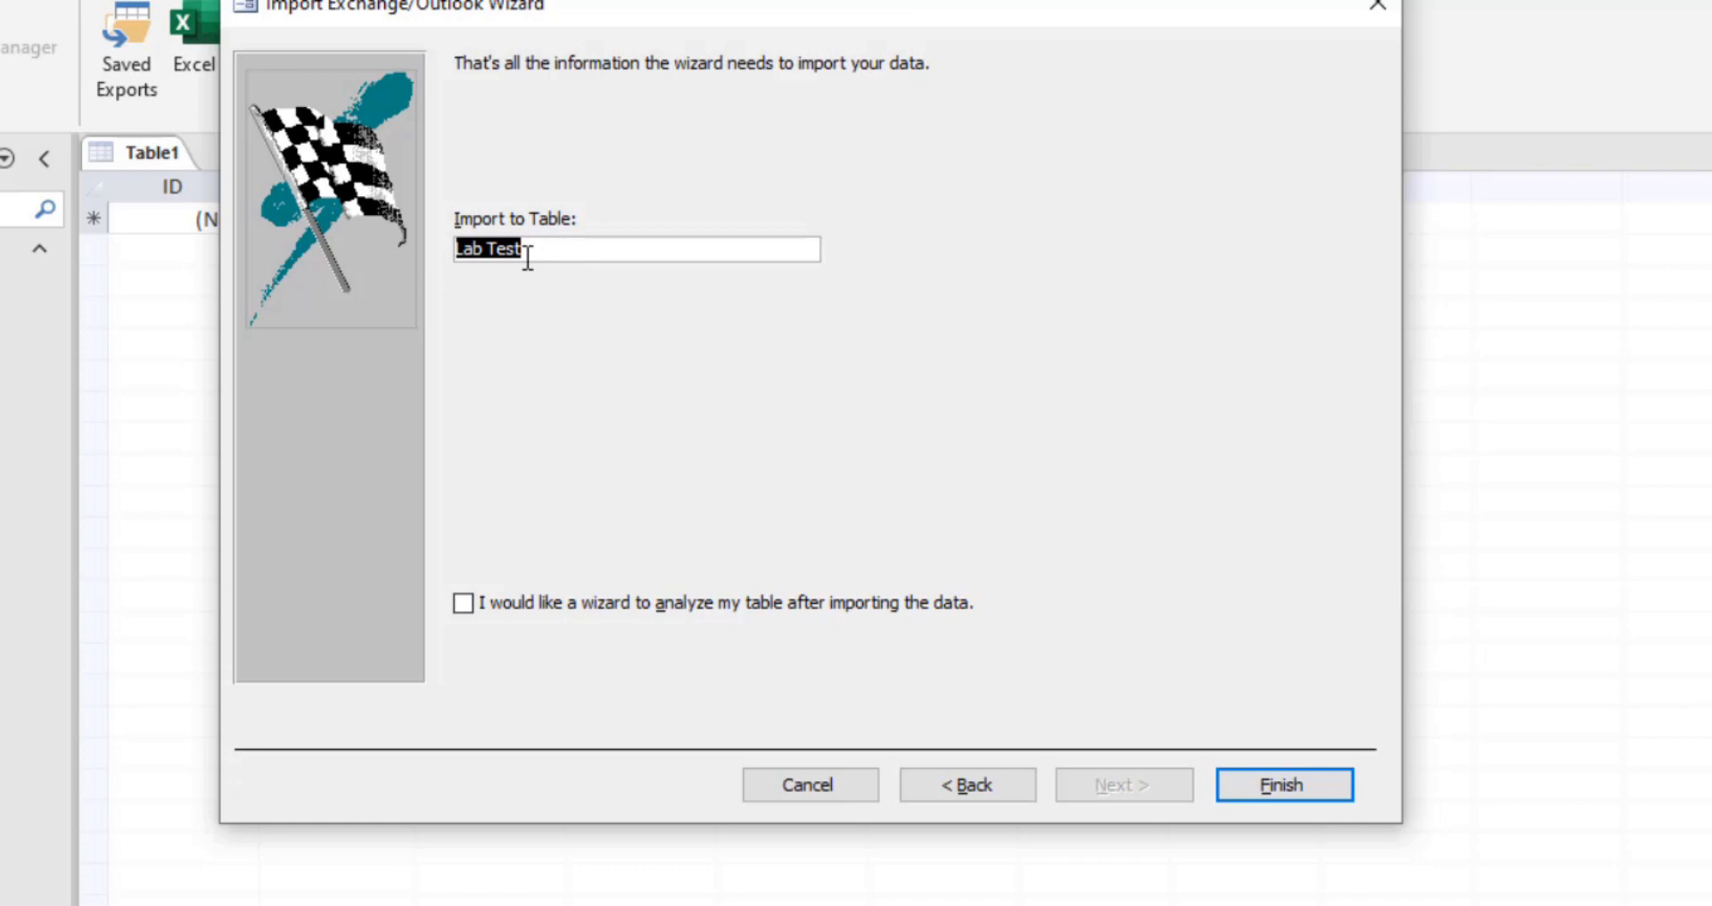
click(1294, 781)
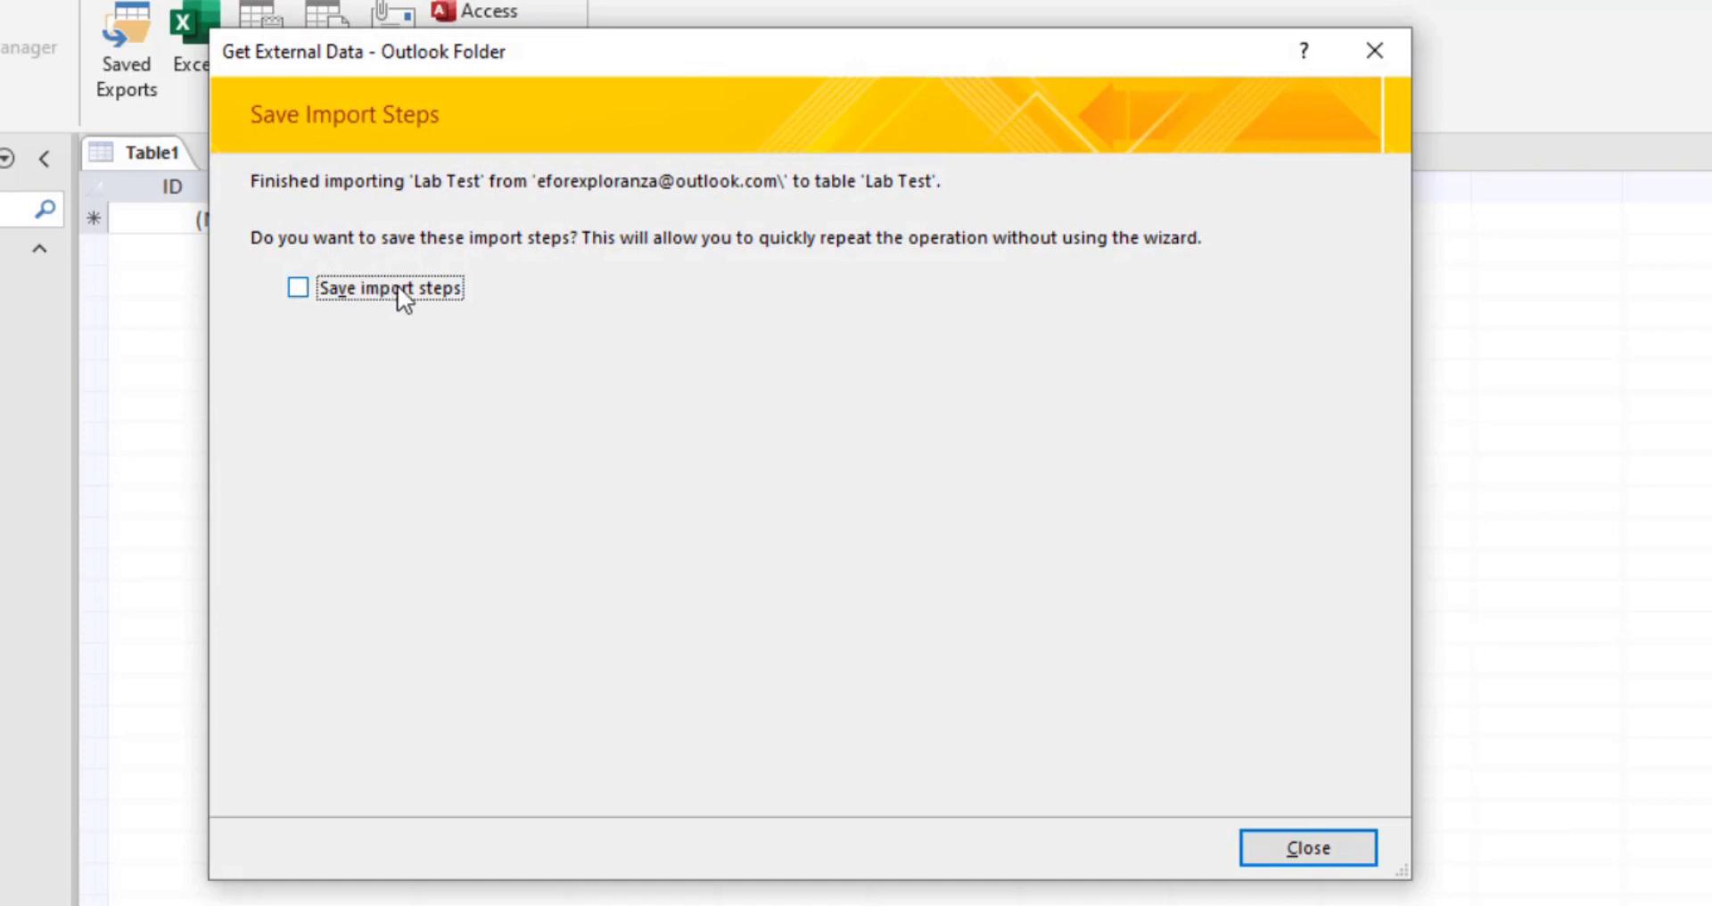
Step: Finish the Outlook import without saving the import steps and select the new Lab Test table
click(1320, 859)
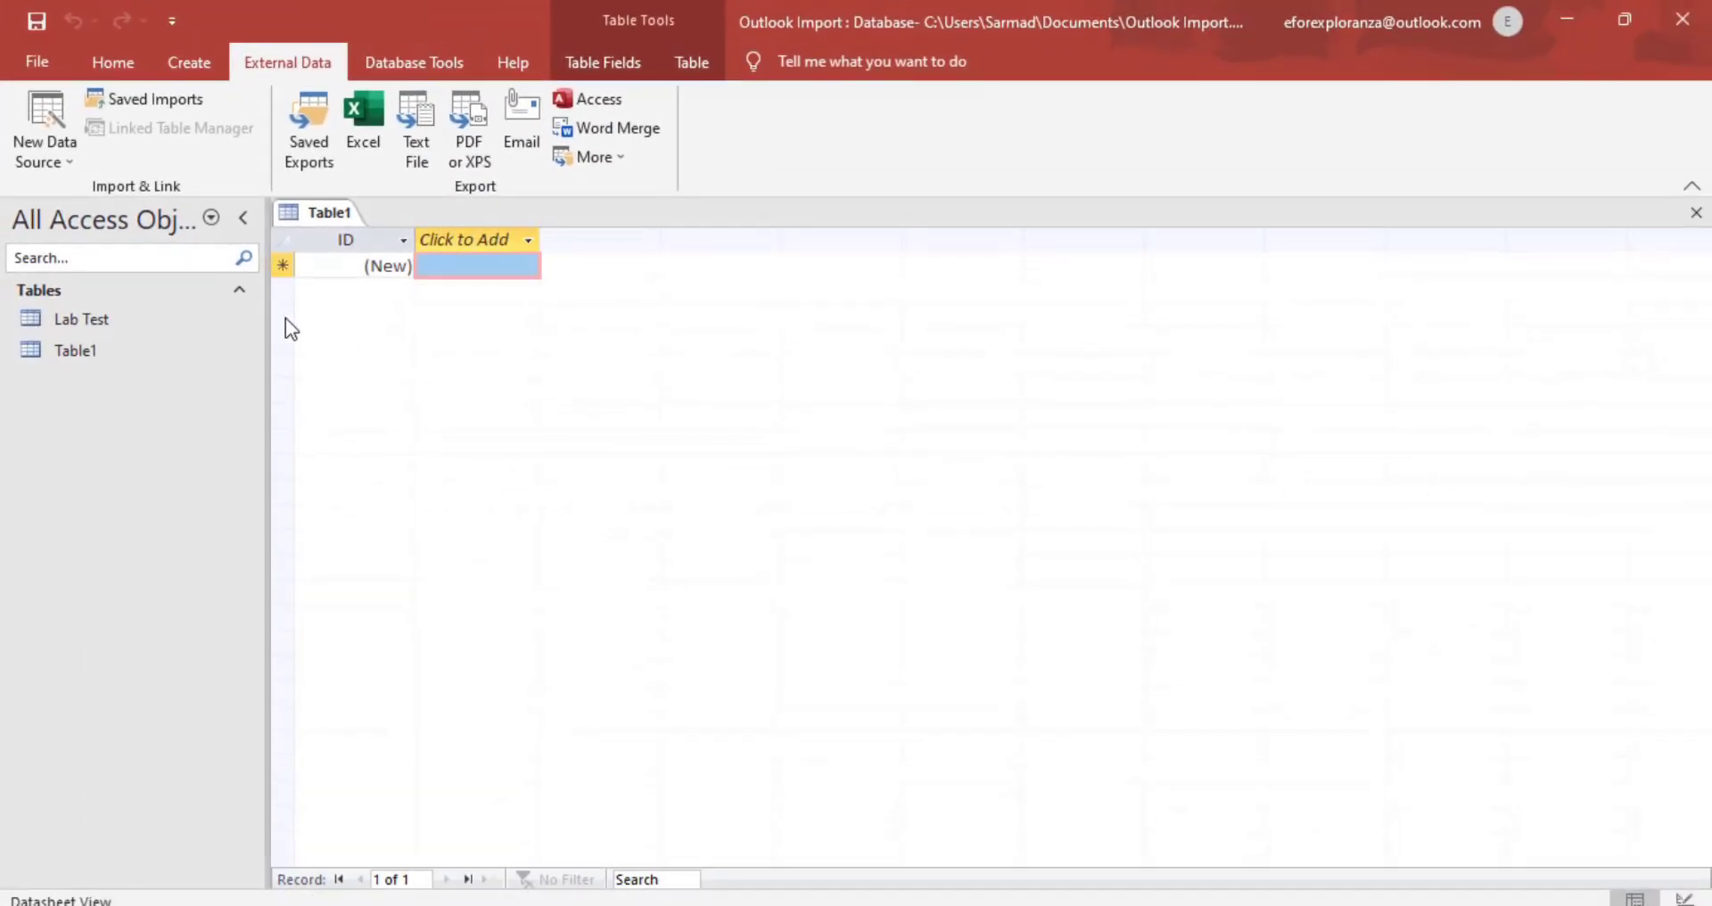
click(51, 339)
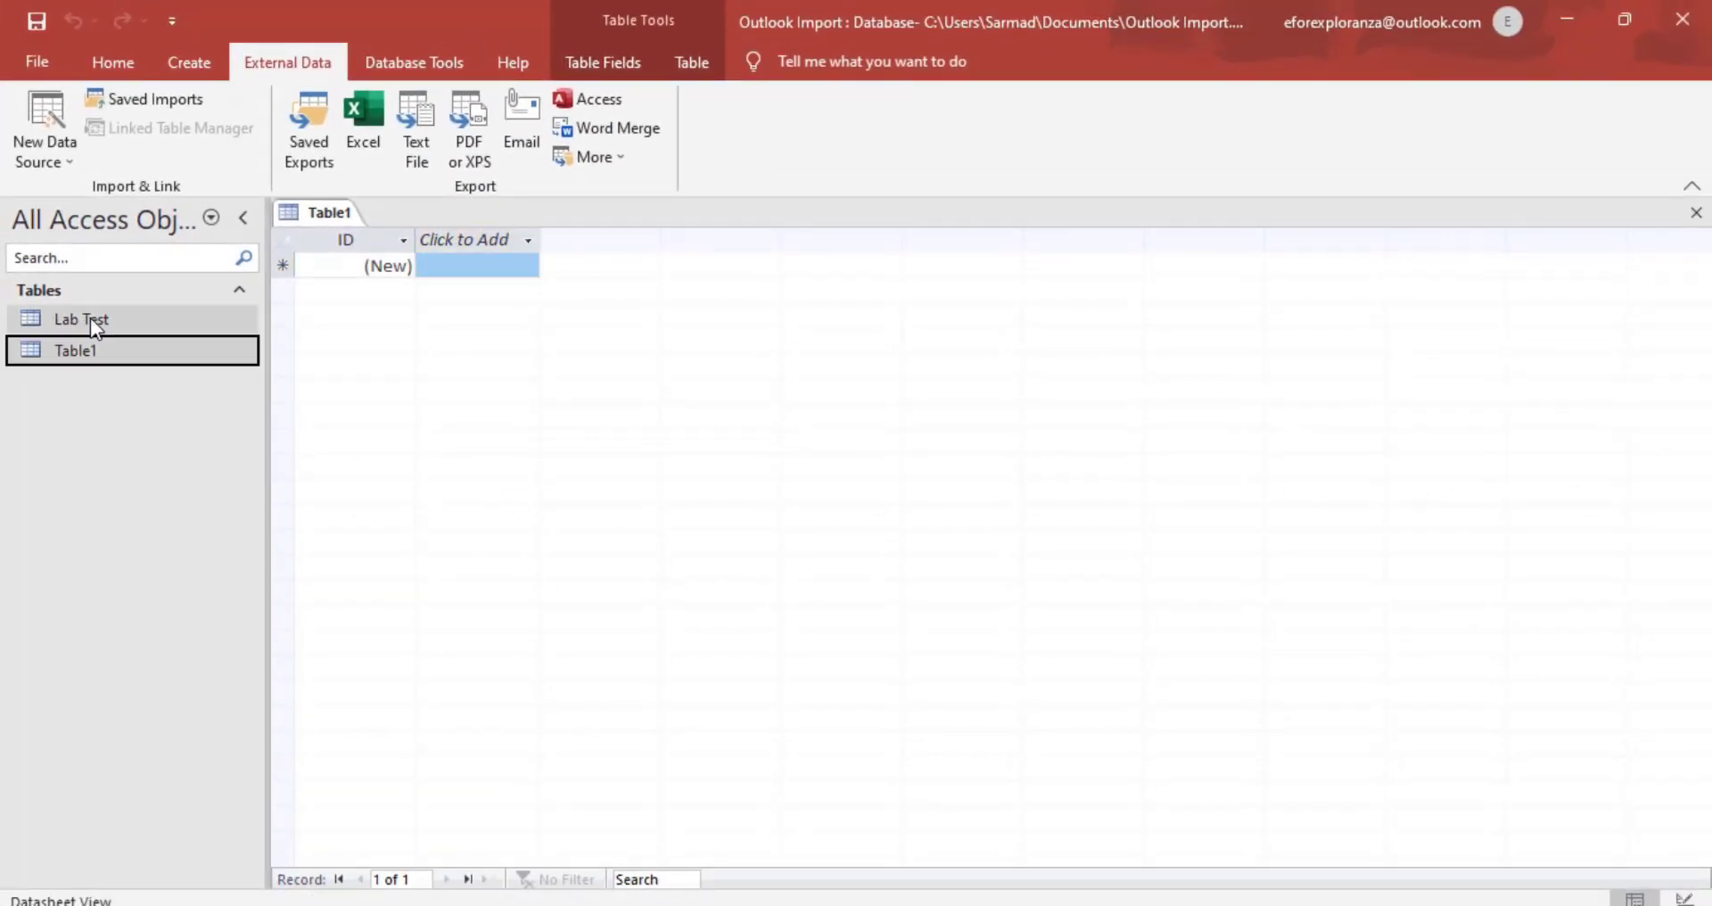
click(89, 317)
Step: Switch to the Exploranza Lab workbook in Excel and make cell B2 on the Room-1 sheet the active cell
click(1070, 772)
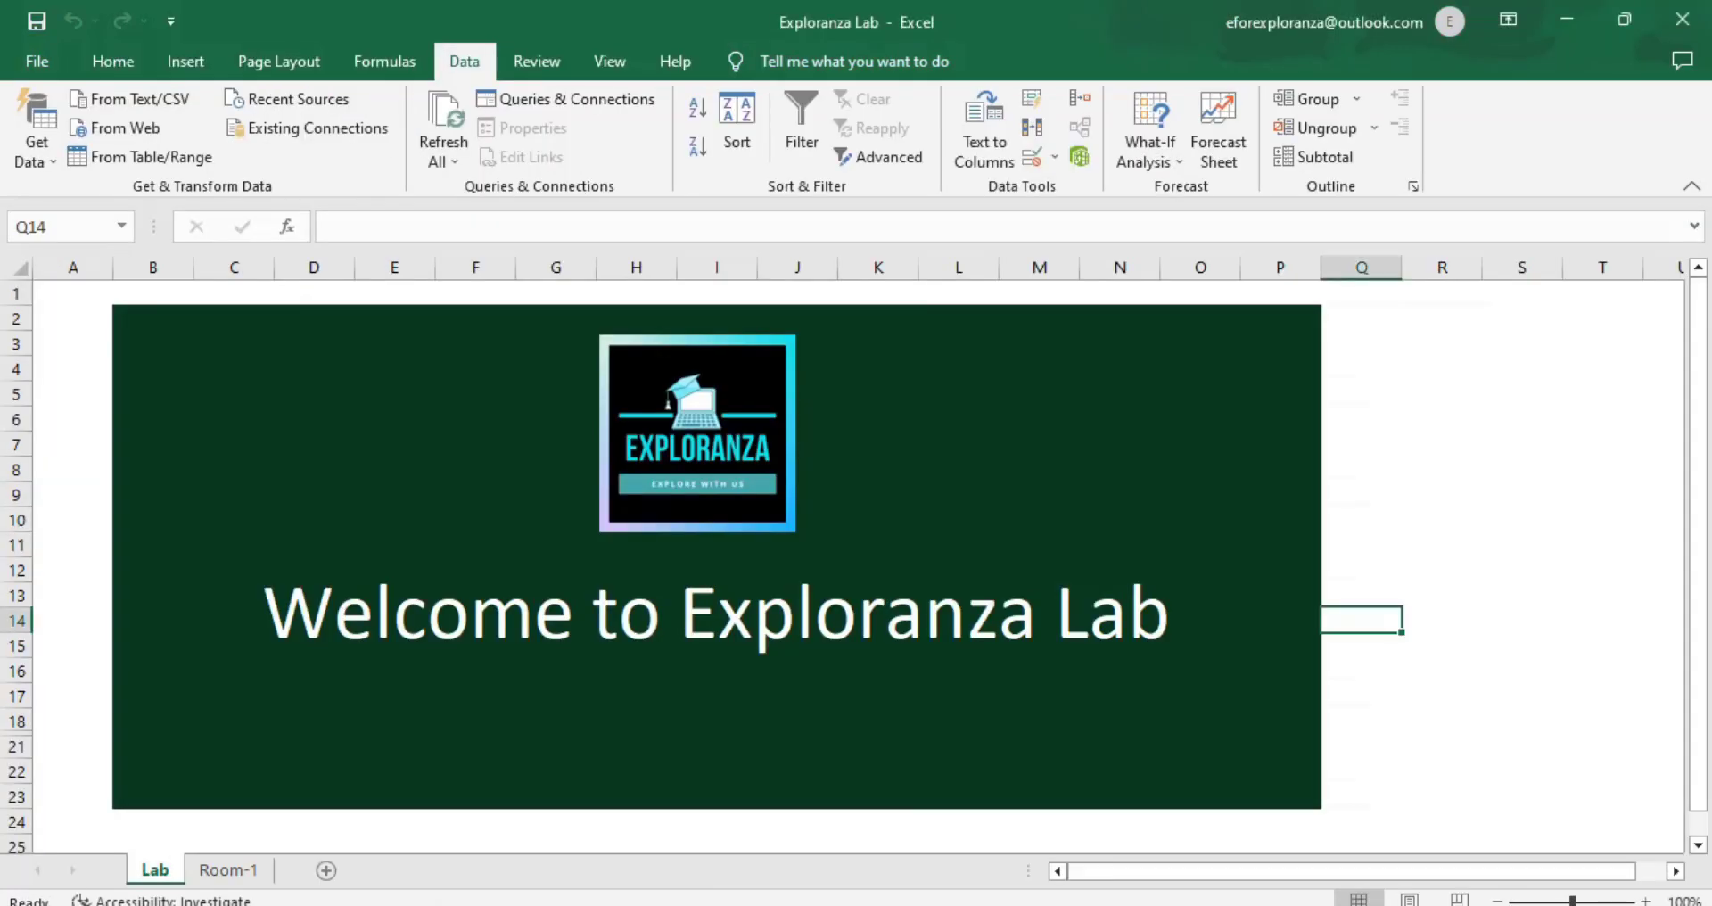
click(1387, 550)
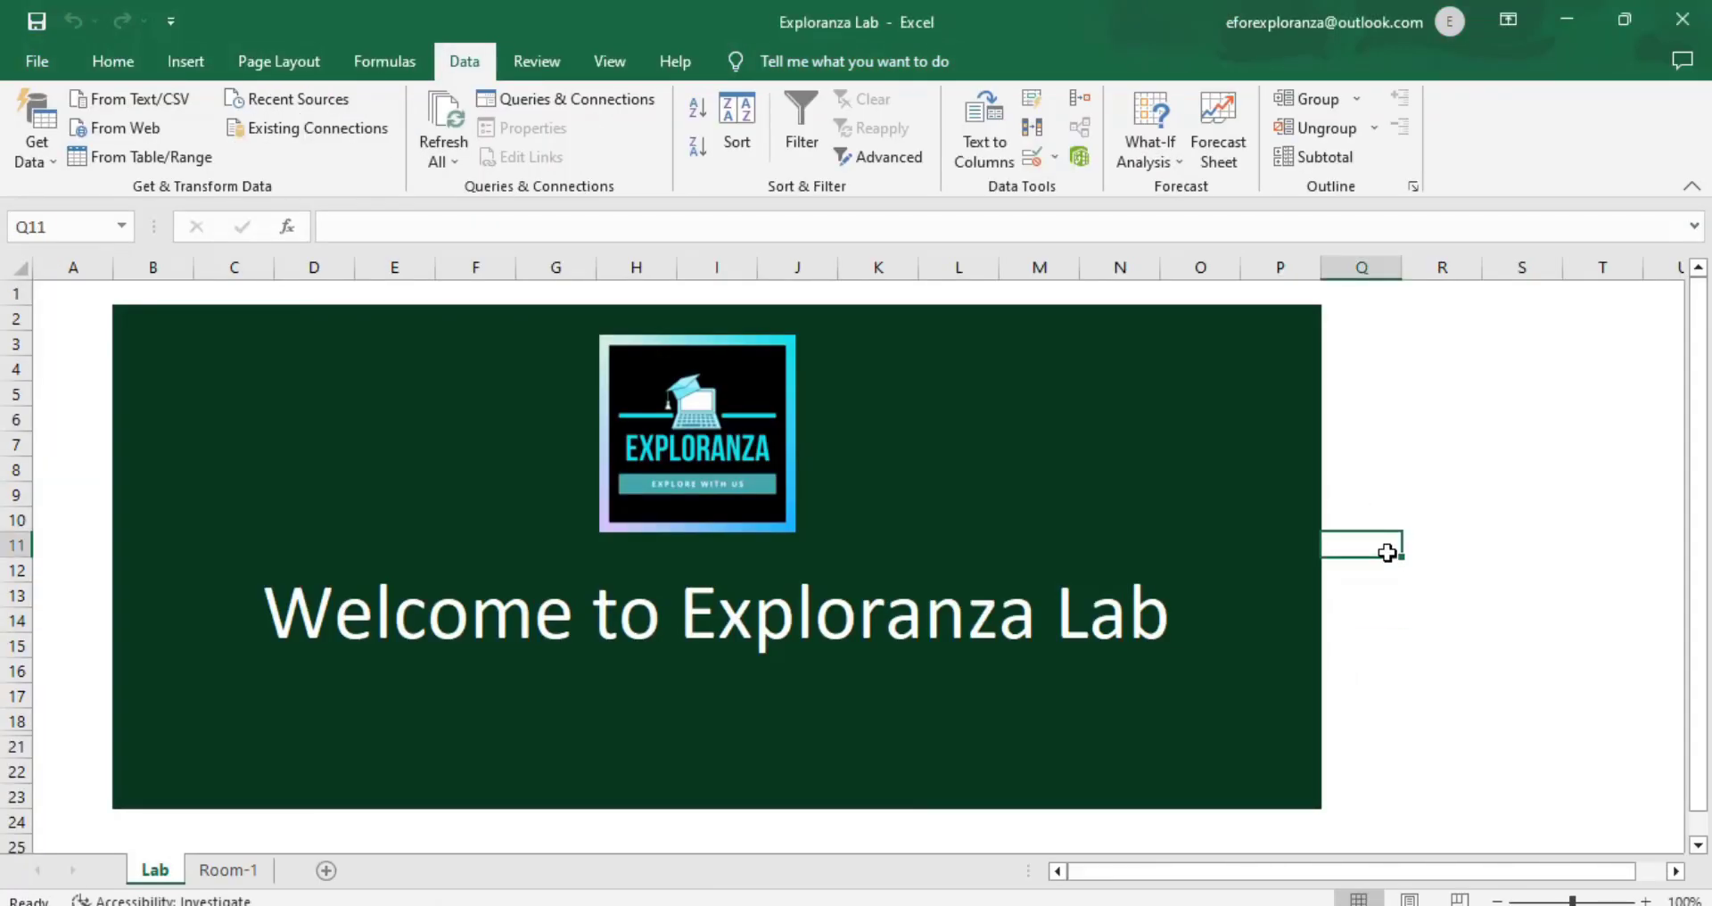
key(ctrl+Page_Down)
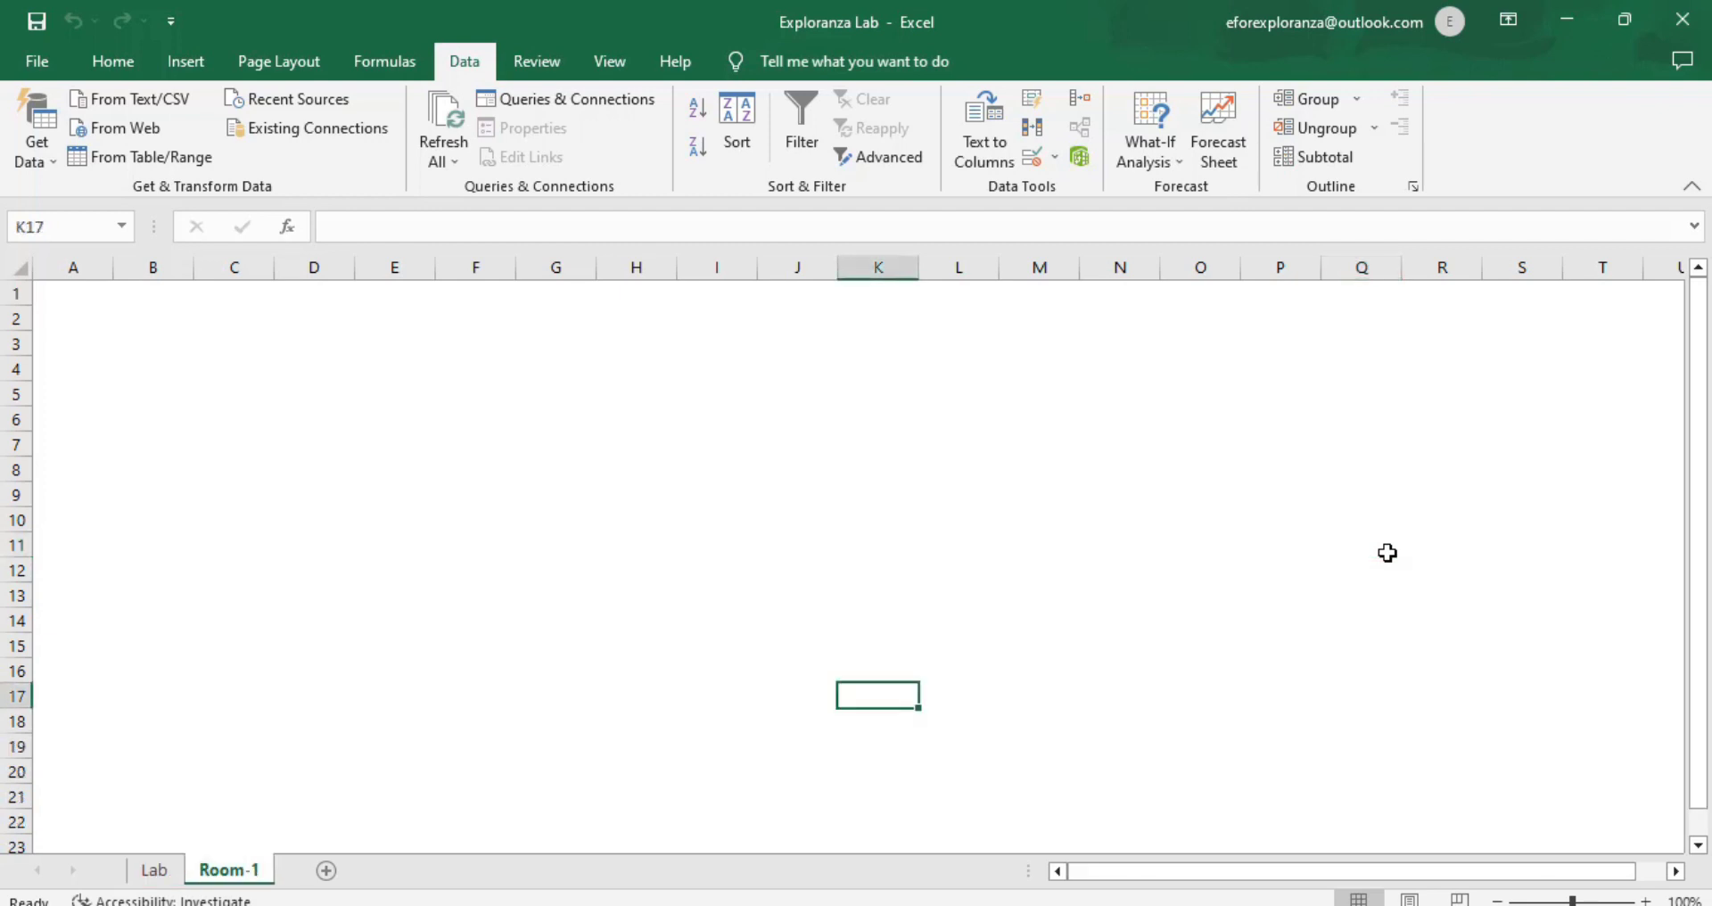
key(Up)
key(Up)
key(Up)
key(Up)
key(Up)
key(Up)
key(Up)
key(Up)
key(Up)
key(Up)
key(Up)
key(Up)
key(Up)
key(Up)
key(Up)
key(Up)
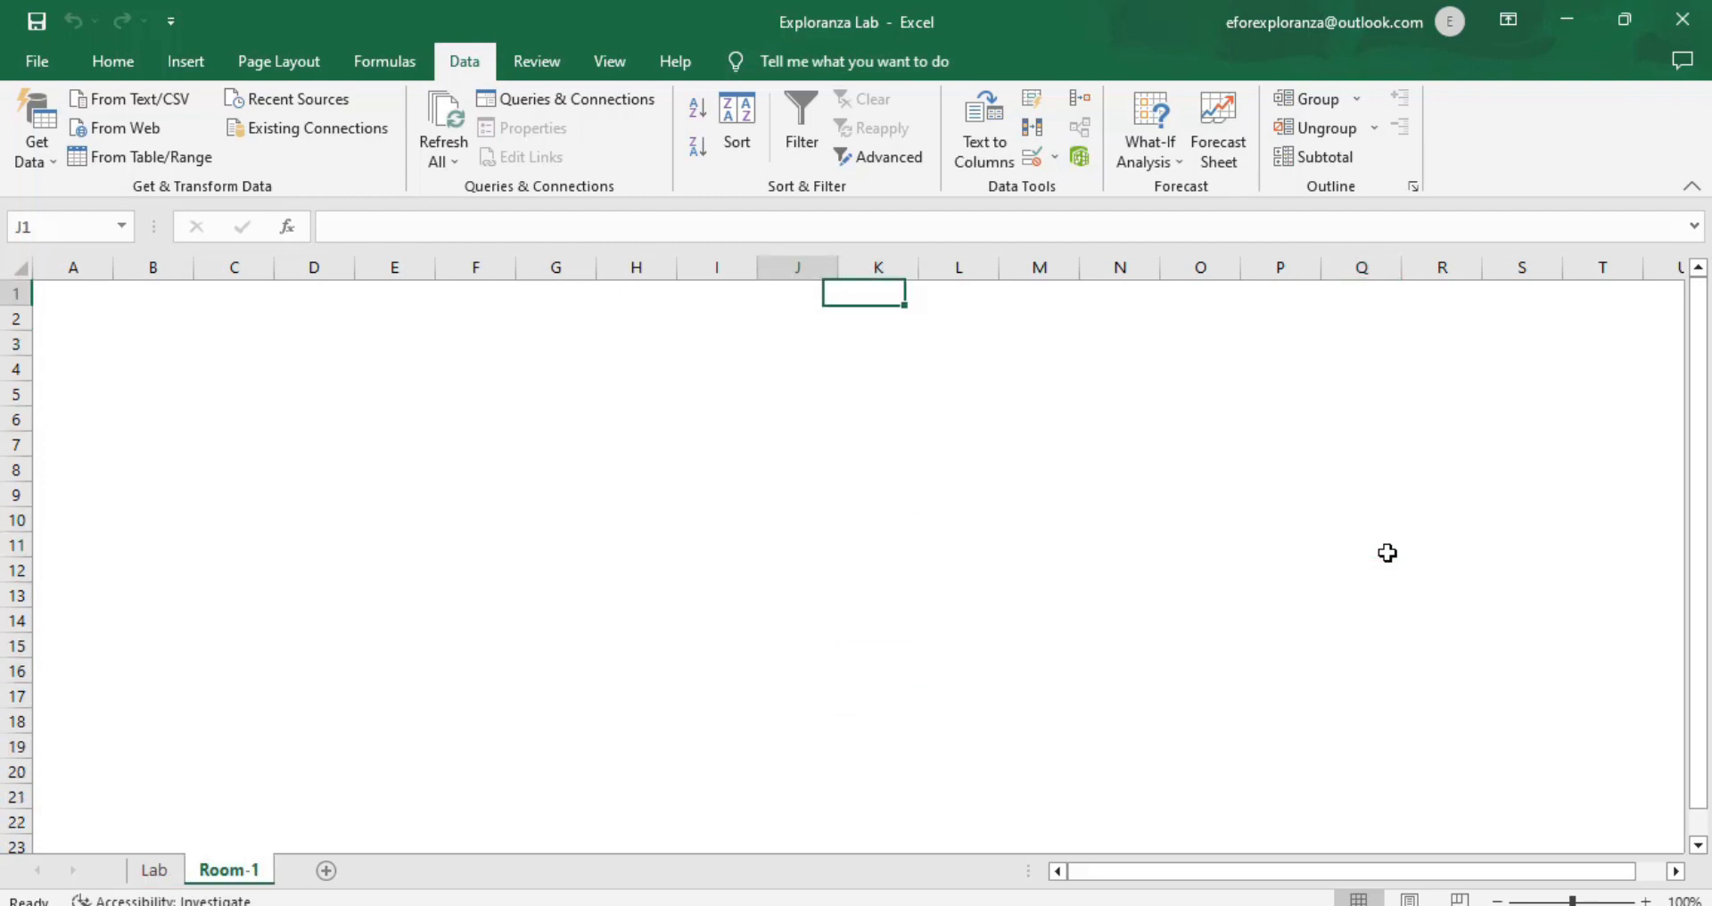
key(Left)
key(Left)
key(Left)
key(Left)
key(Left)
key(Left)
key(Left)
key(Left)
key(Left)
key(Down)
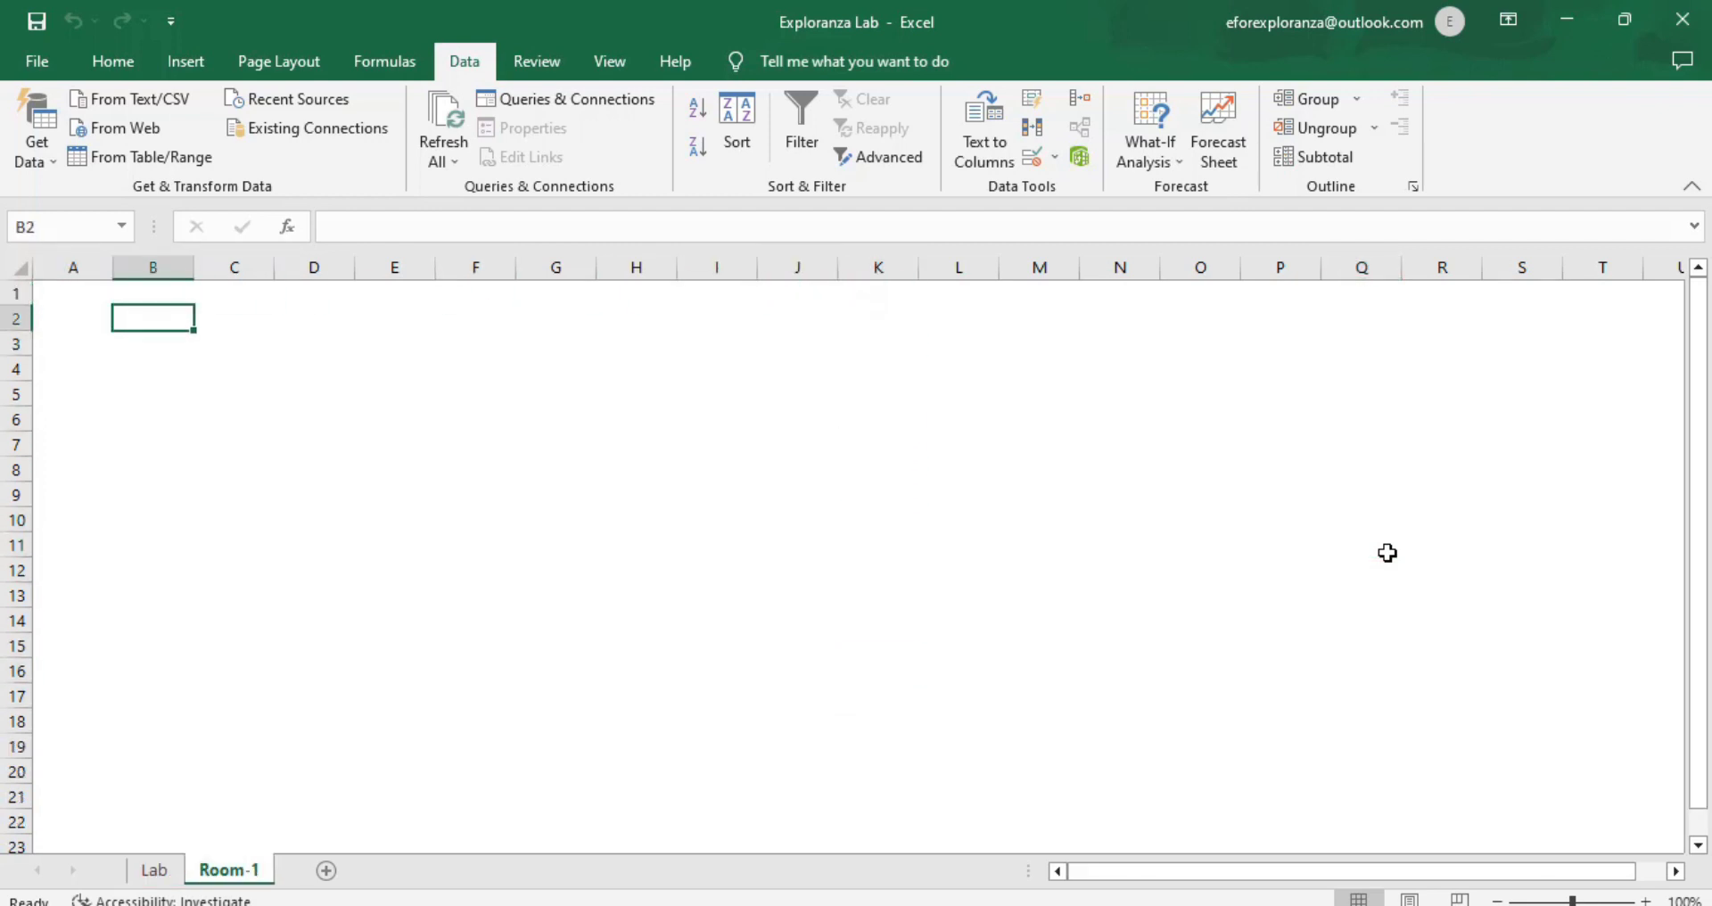
Step: Get data from a Microsoft Access database, using the Outlook Import file in the Documents folder as the source
click(398, 55)
click(465, 59)
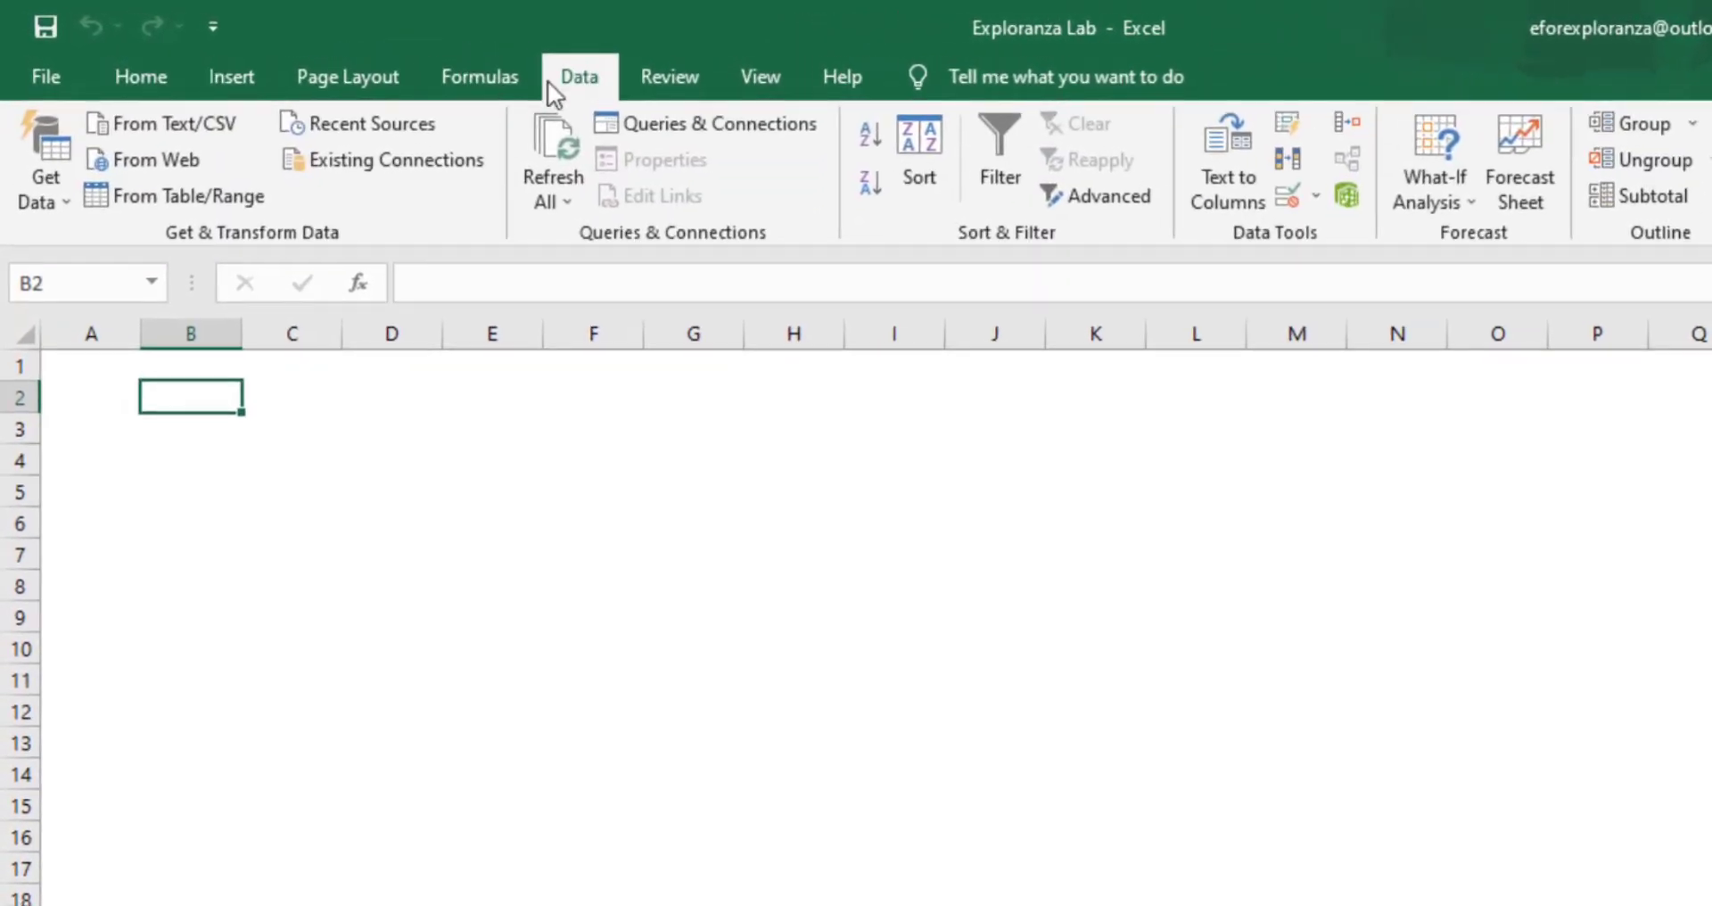
click(69, 197)
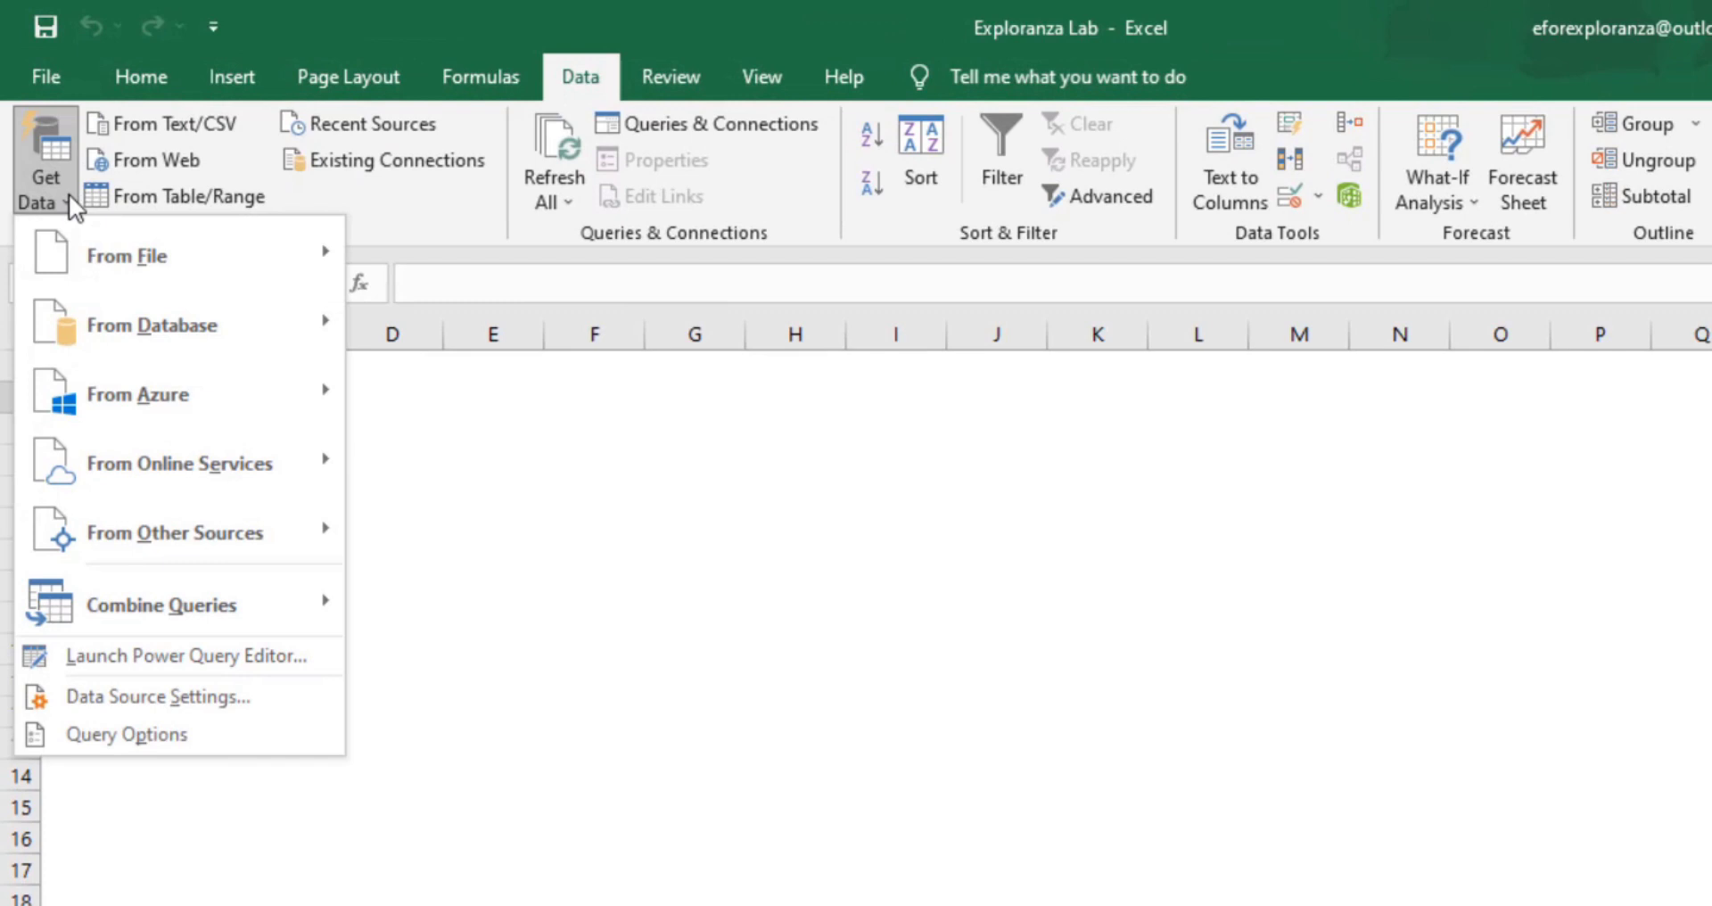
mouse_move(118, 314)
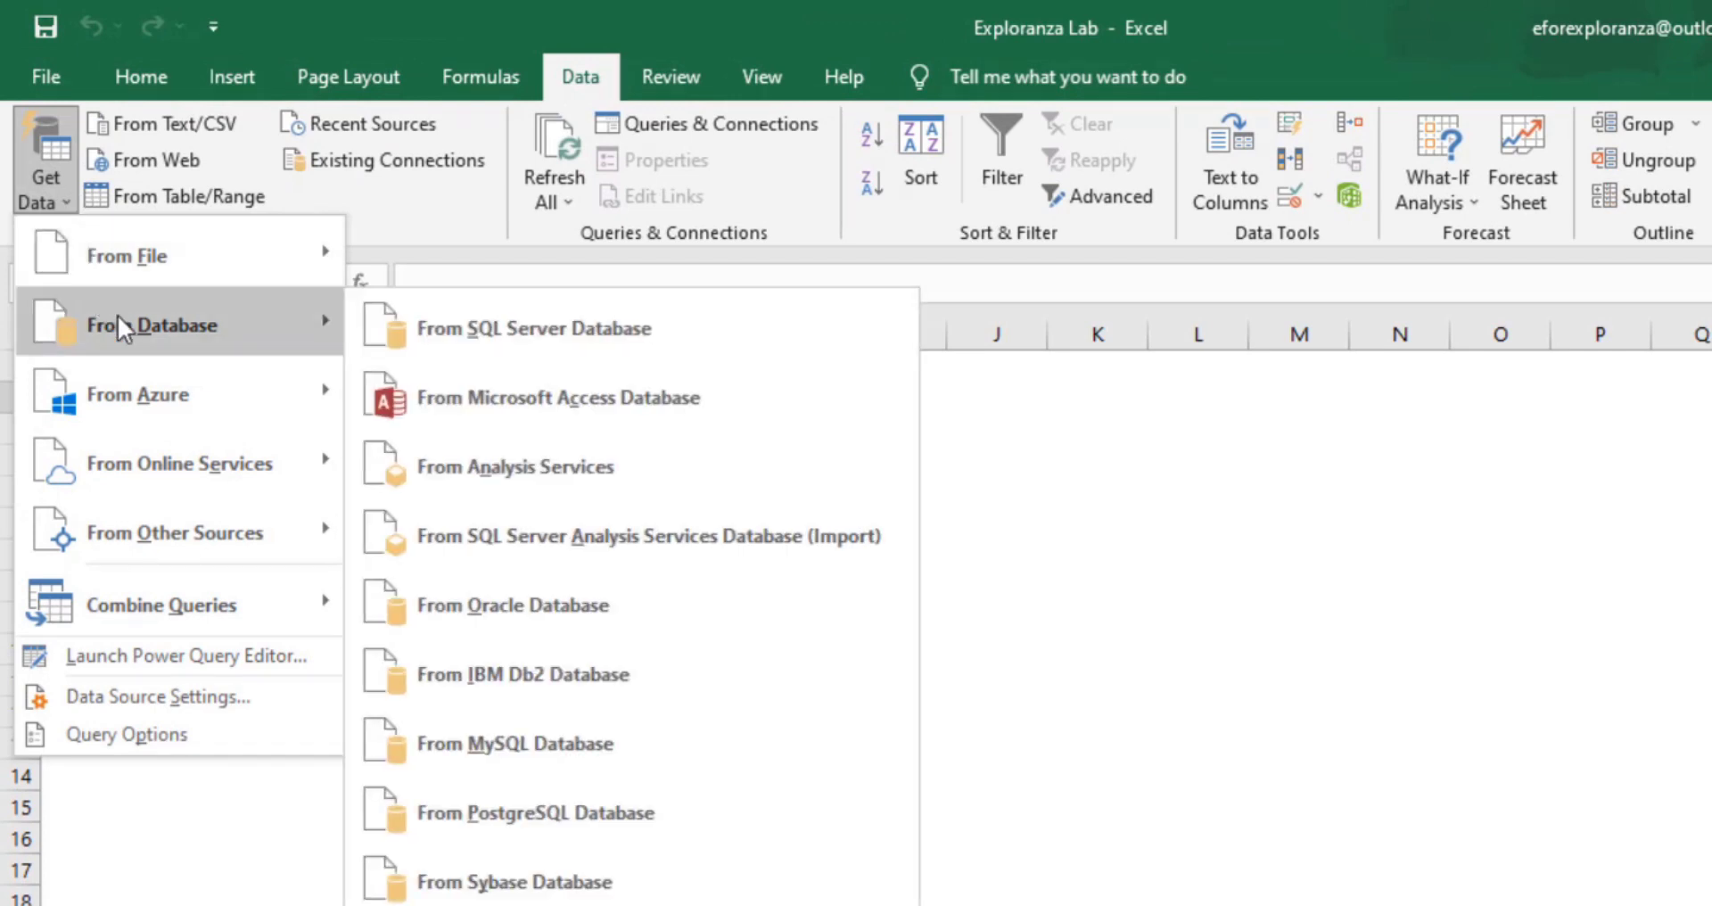
click(489, 421)
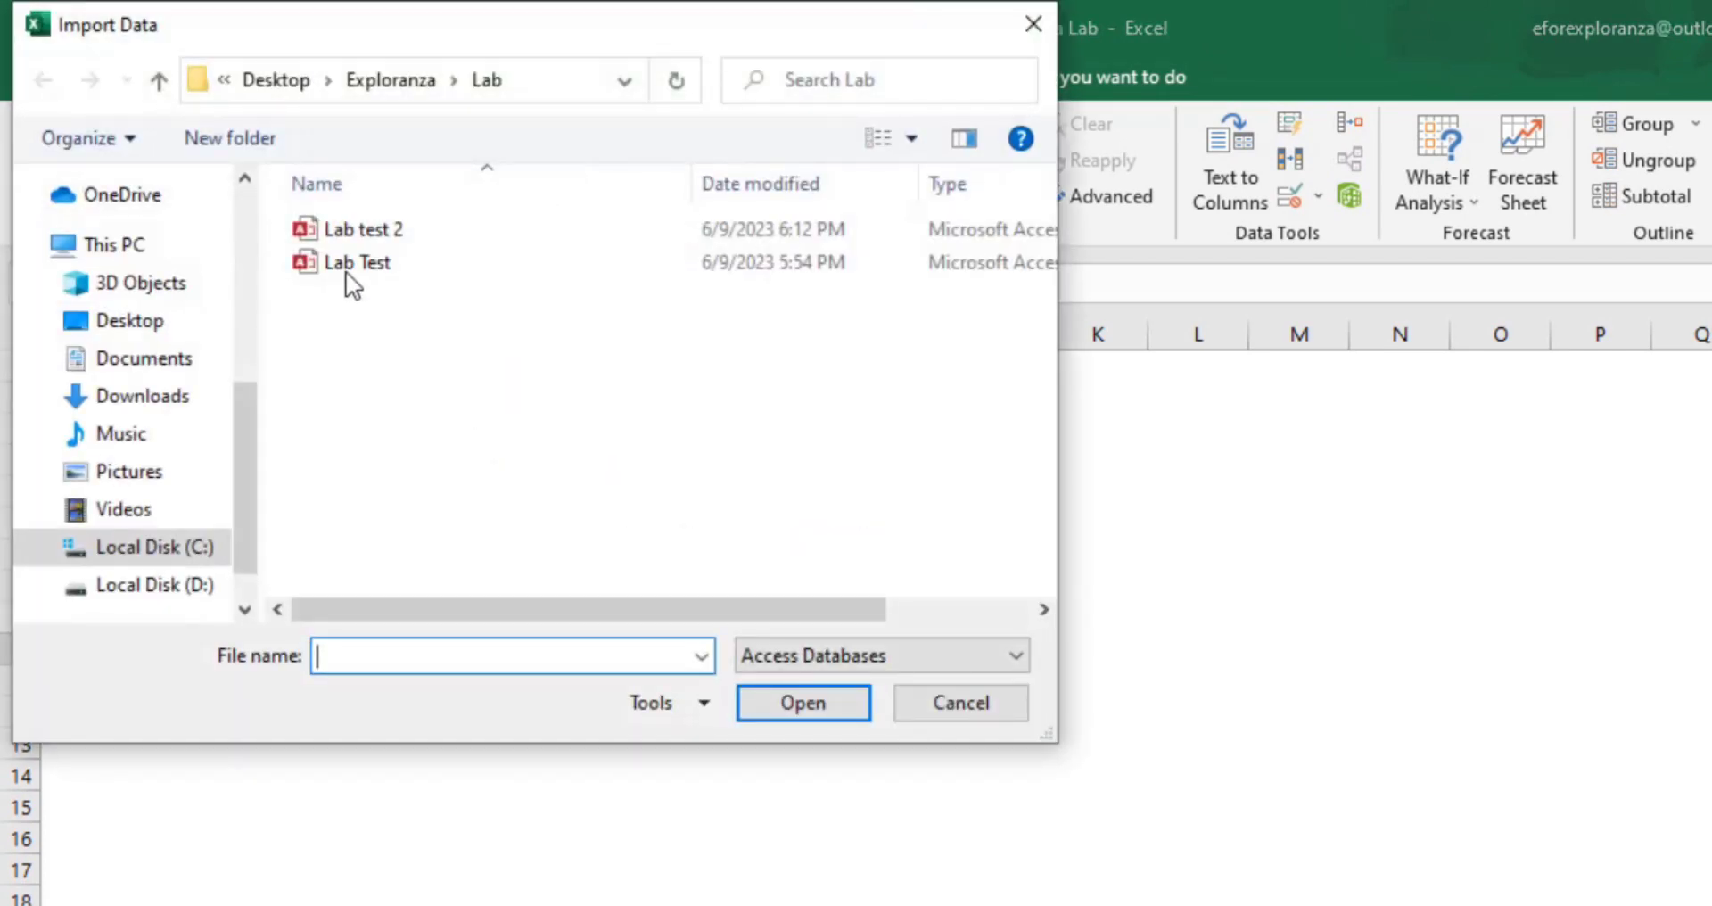
drag(246, 467, 250, 284)
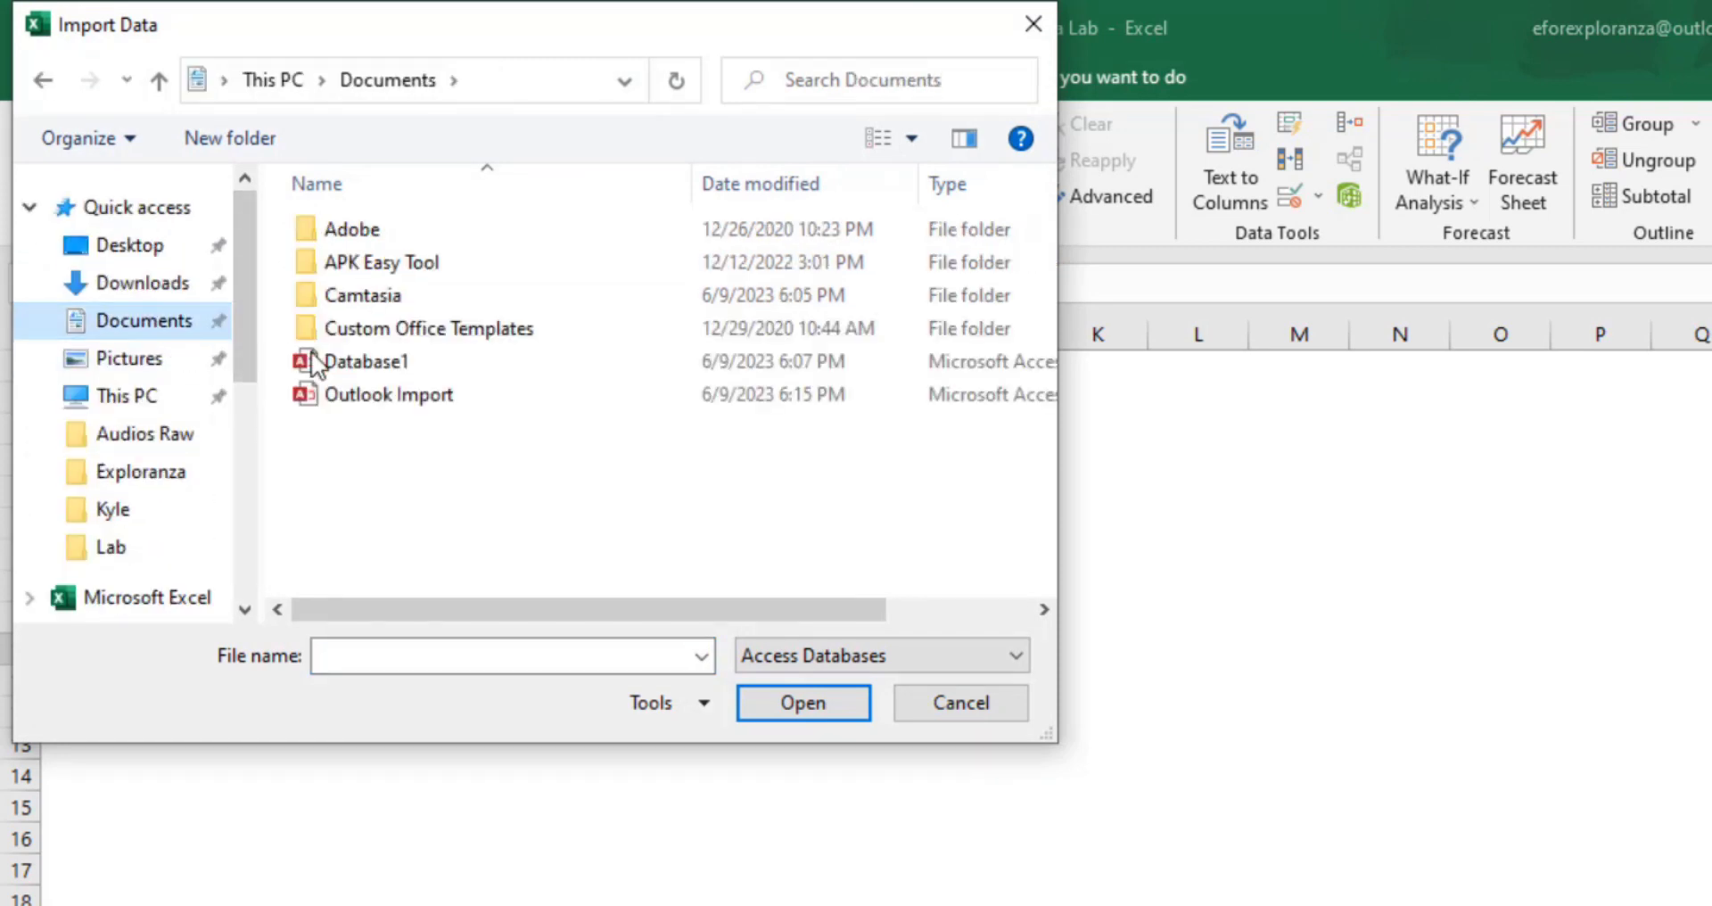
click(419, 402)
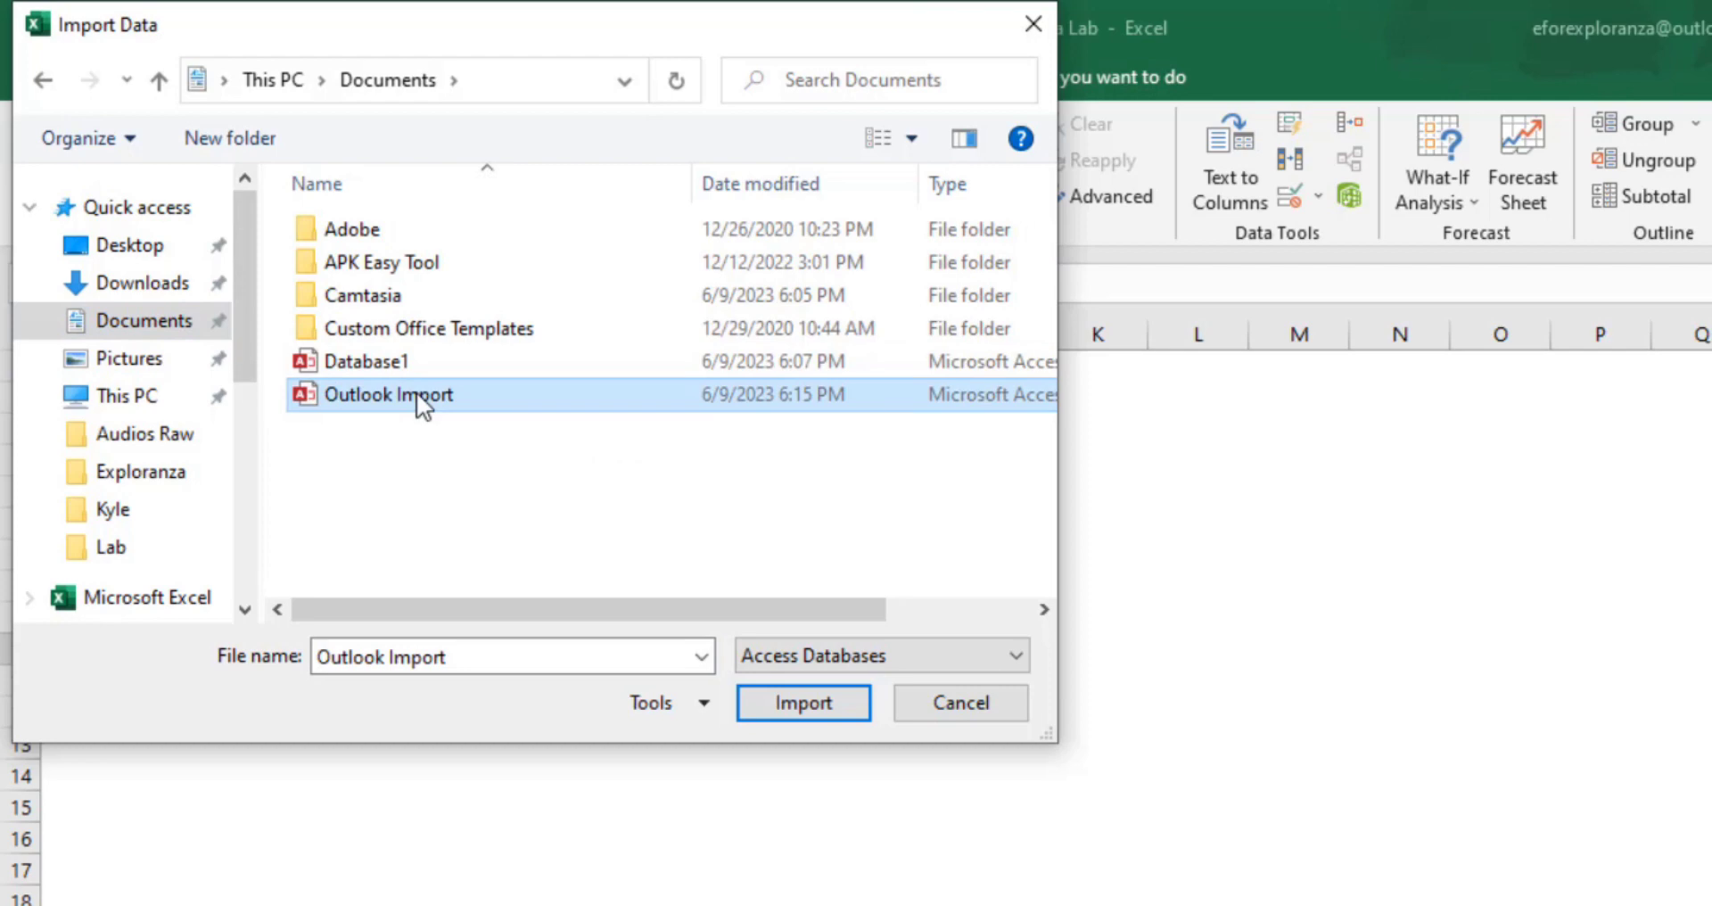
click(815, 706)
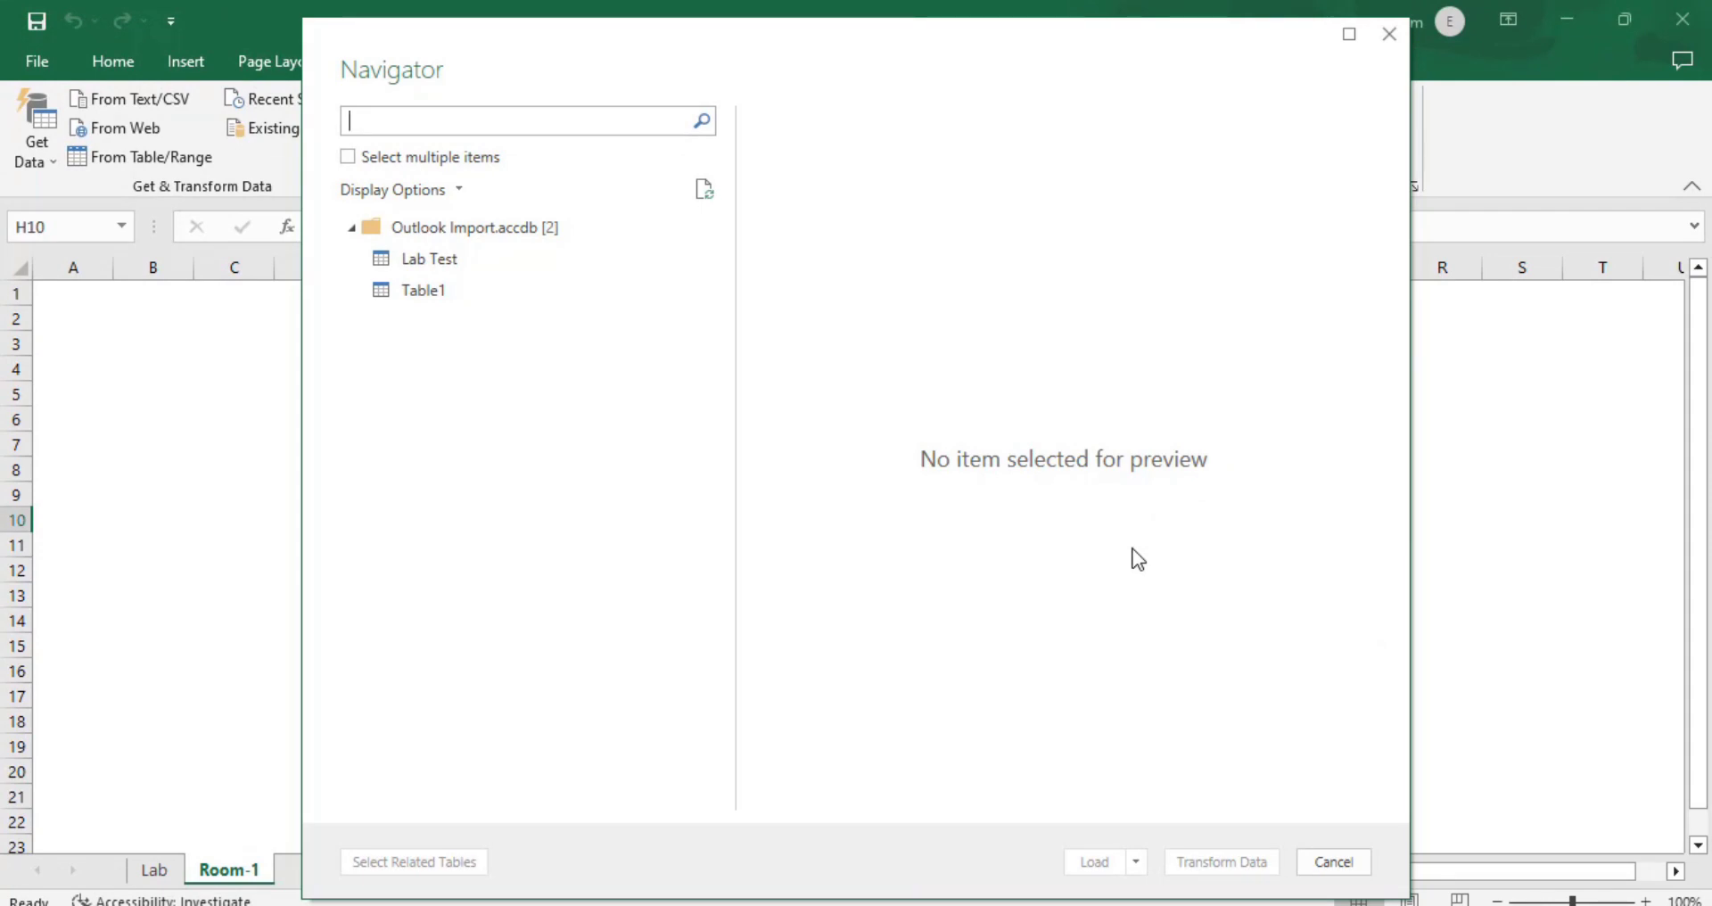
Step: Preview the database's Lab Test table and load it into the workbook
click(478, 262)
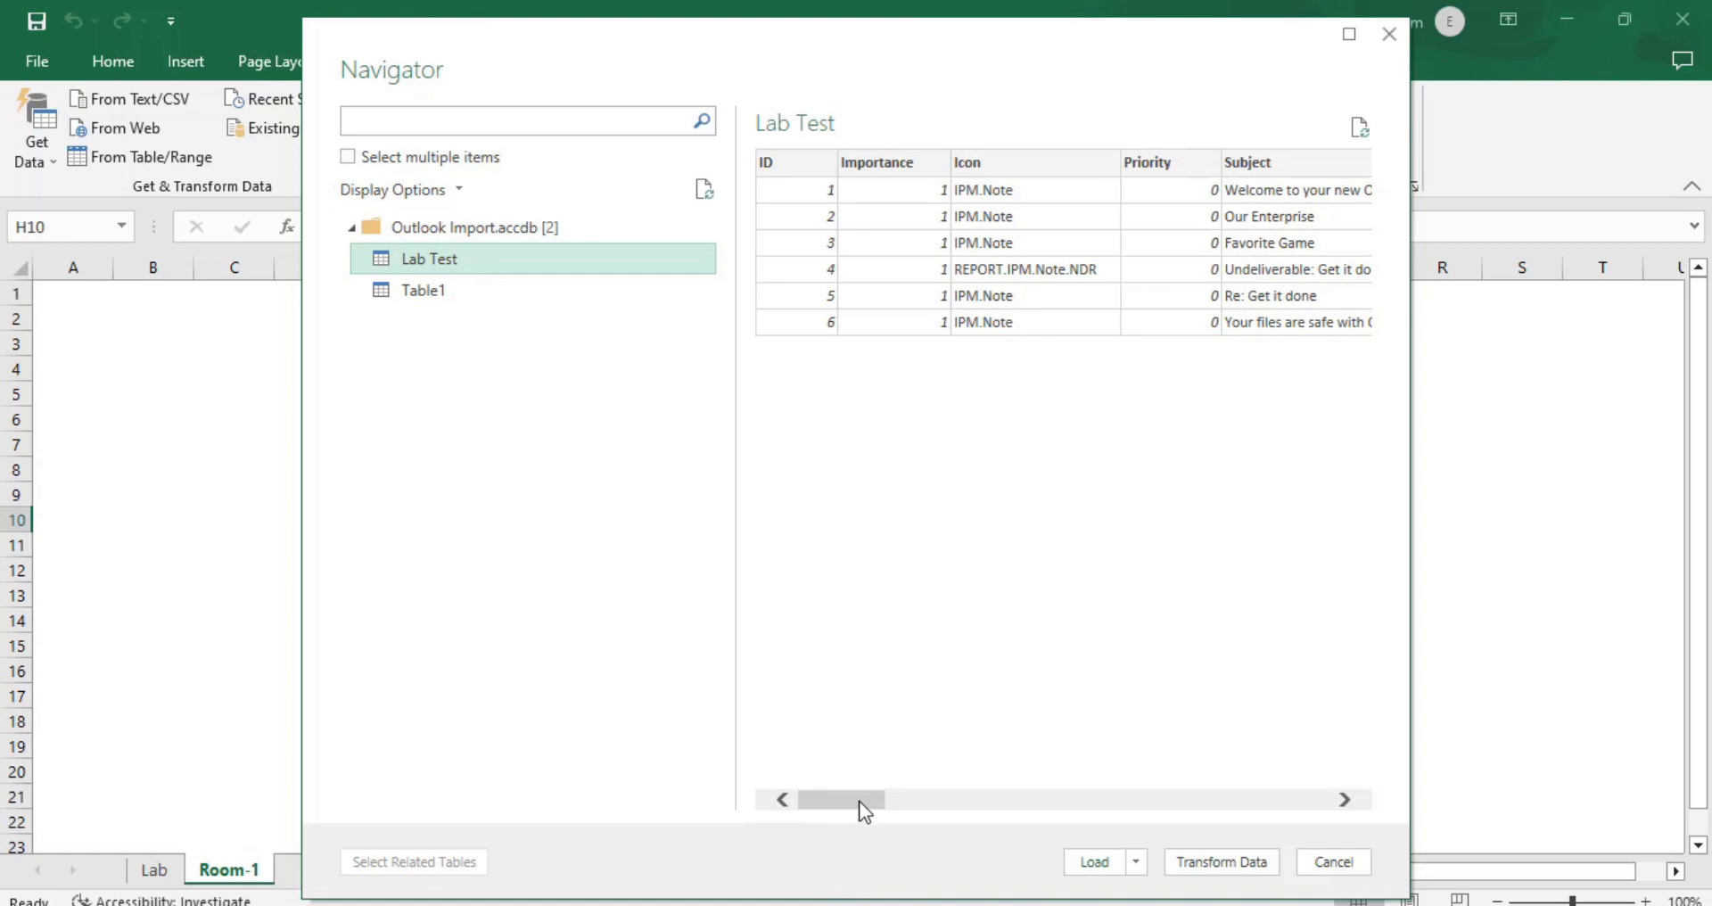
drag(859, 801, 787, 803)
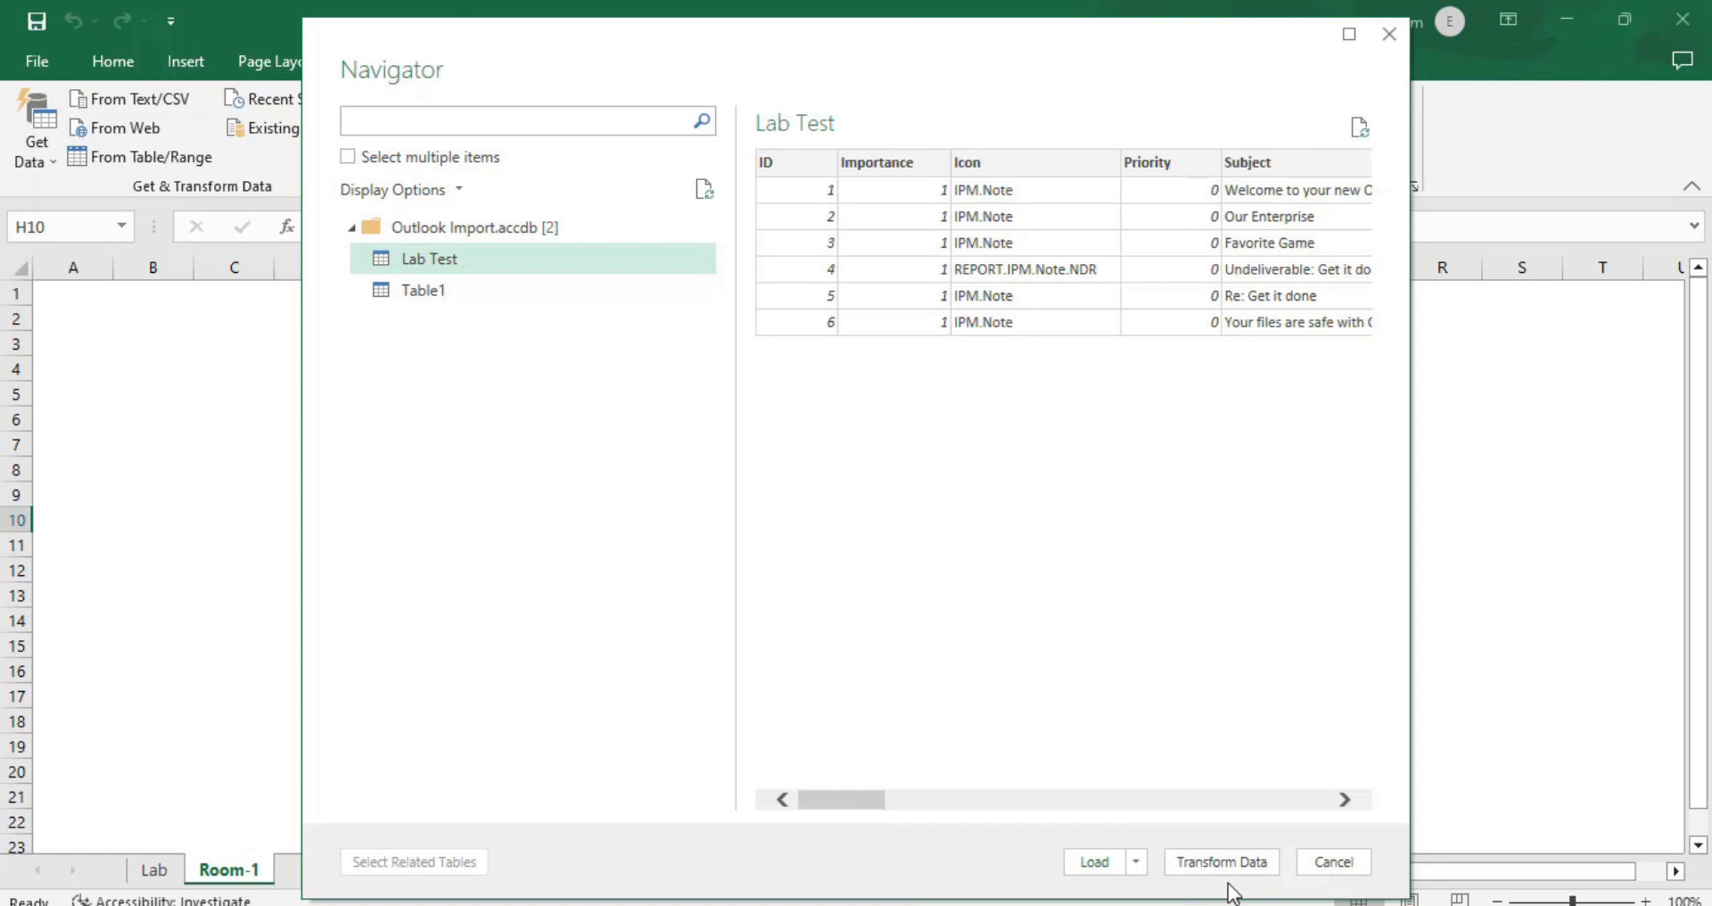
click(1097, 863)
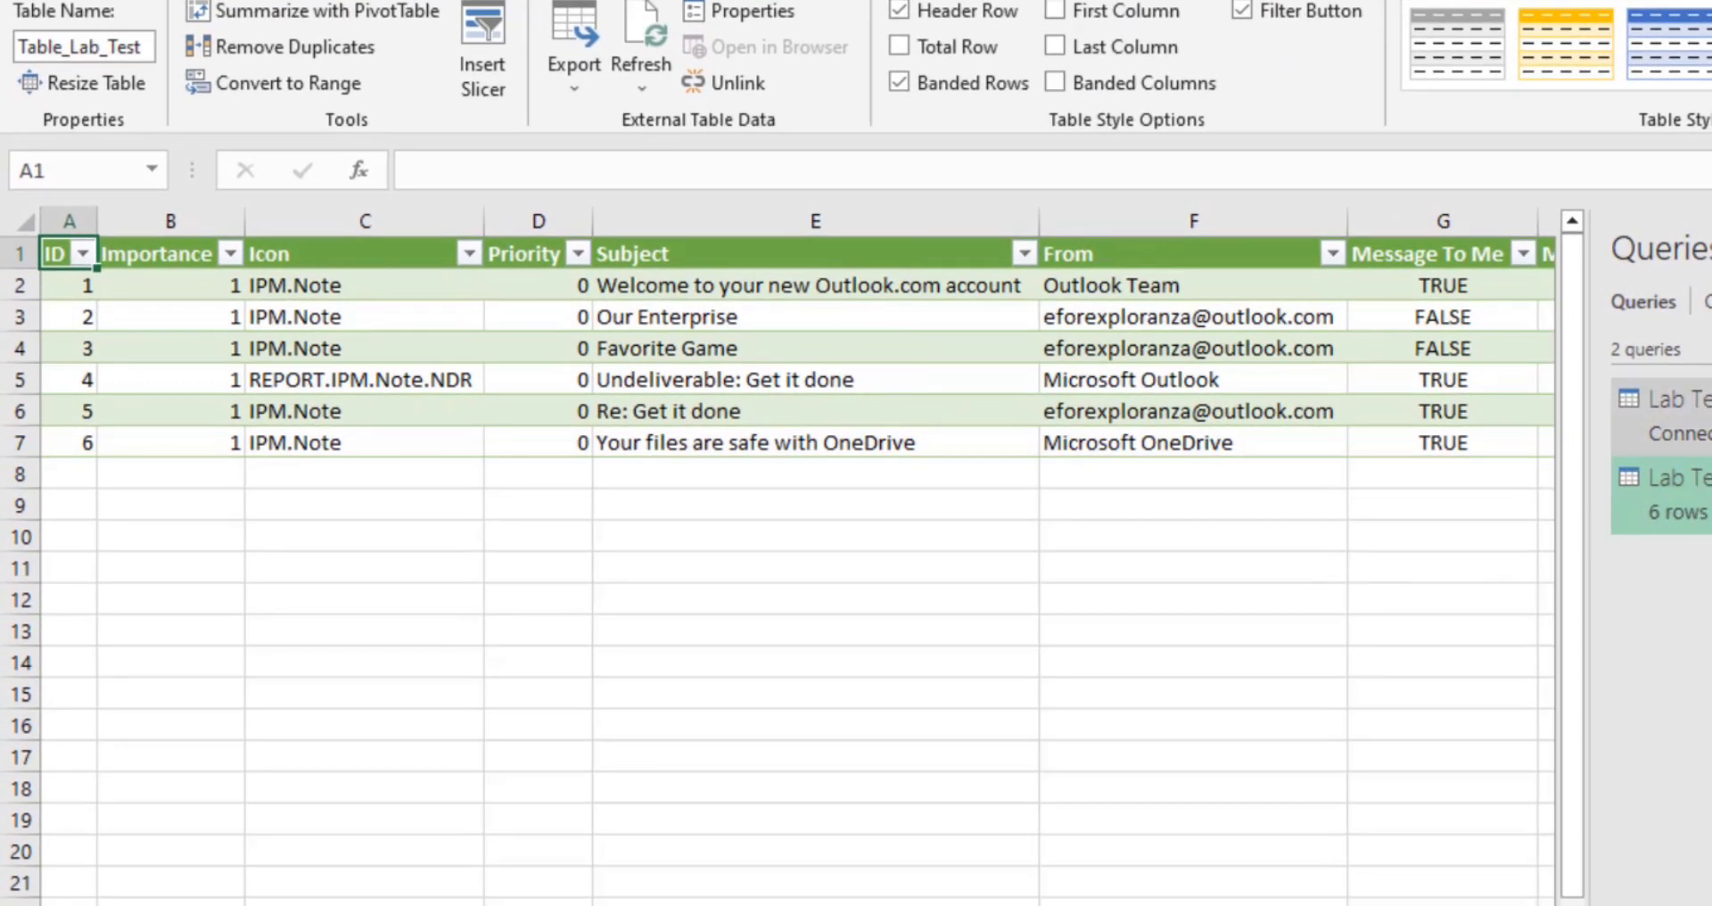
Step: Examine the loaded email table across its columns, from ID through Contents to Content Unread
mouse_move(1667, 495)
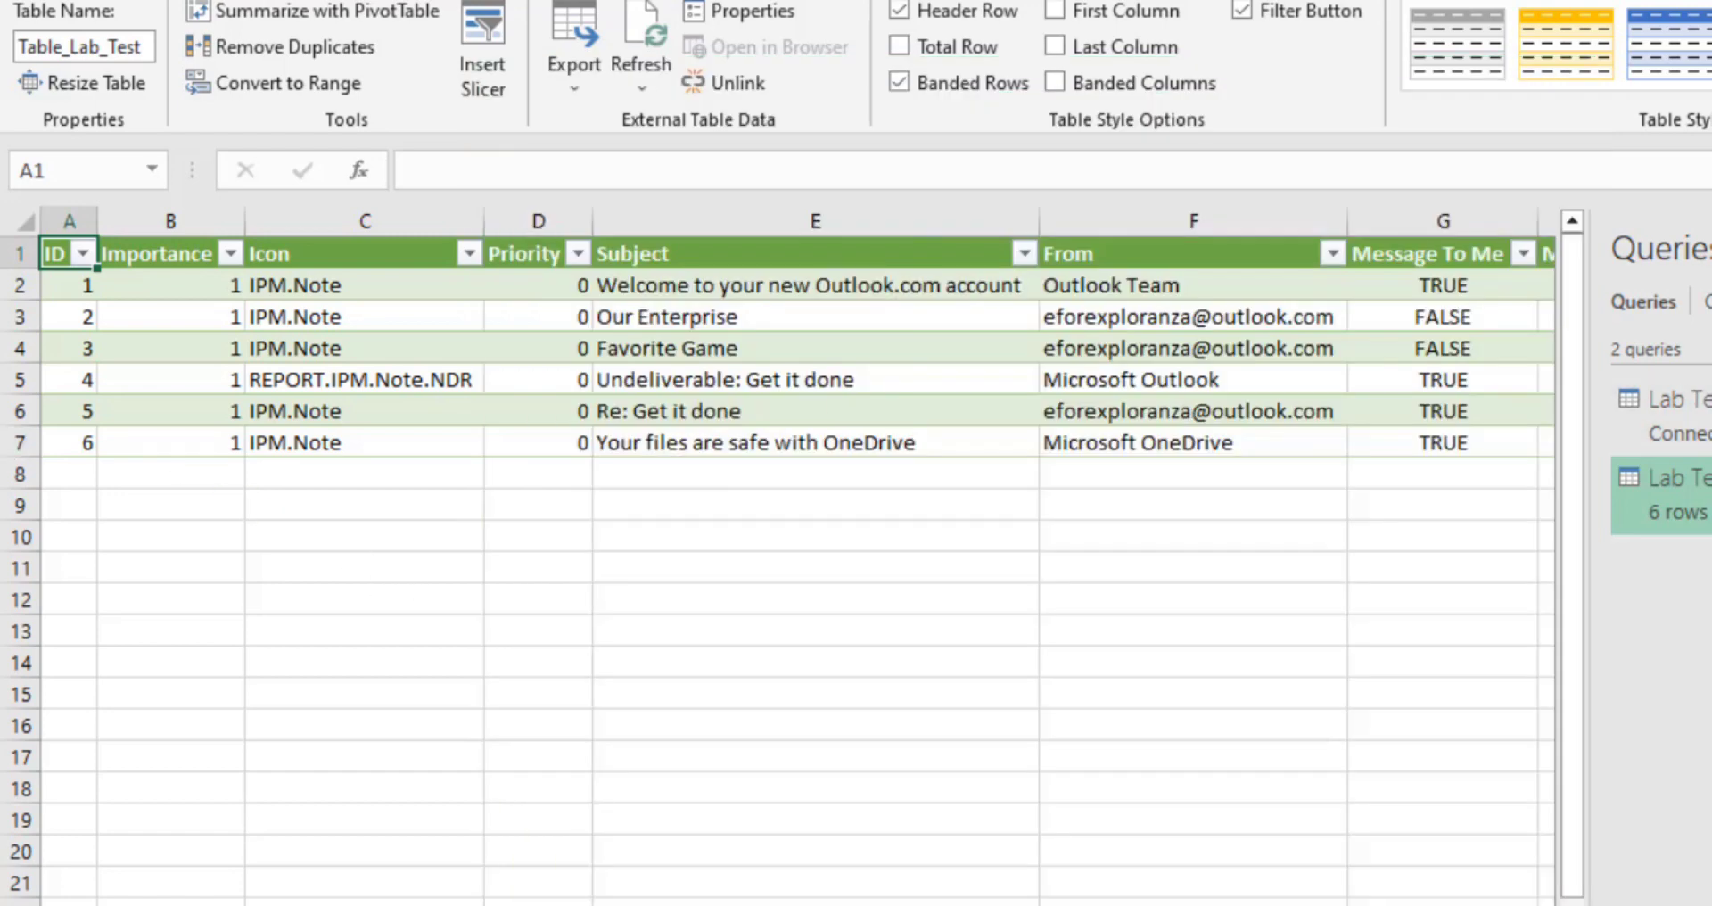
click(1144, 504)
key(Up)
key(Up)
key(ctrl+Up)
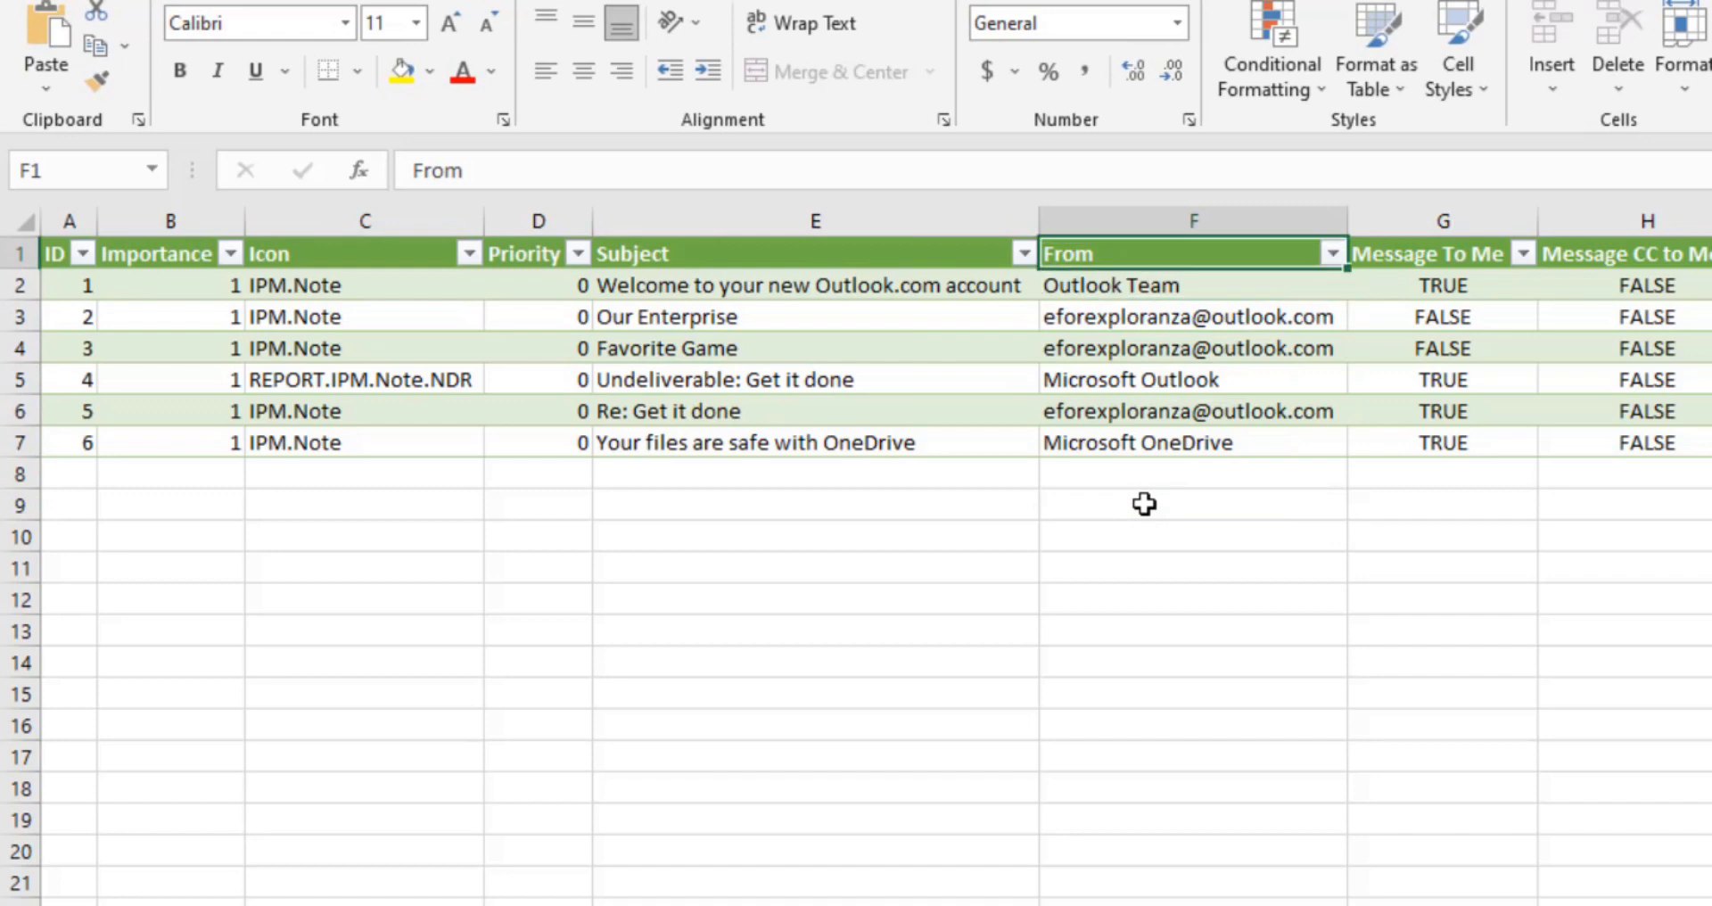
key(Down)
key(Left)
key(Left)
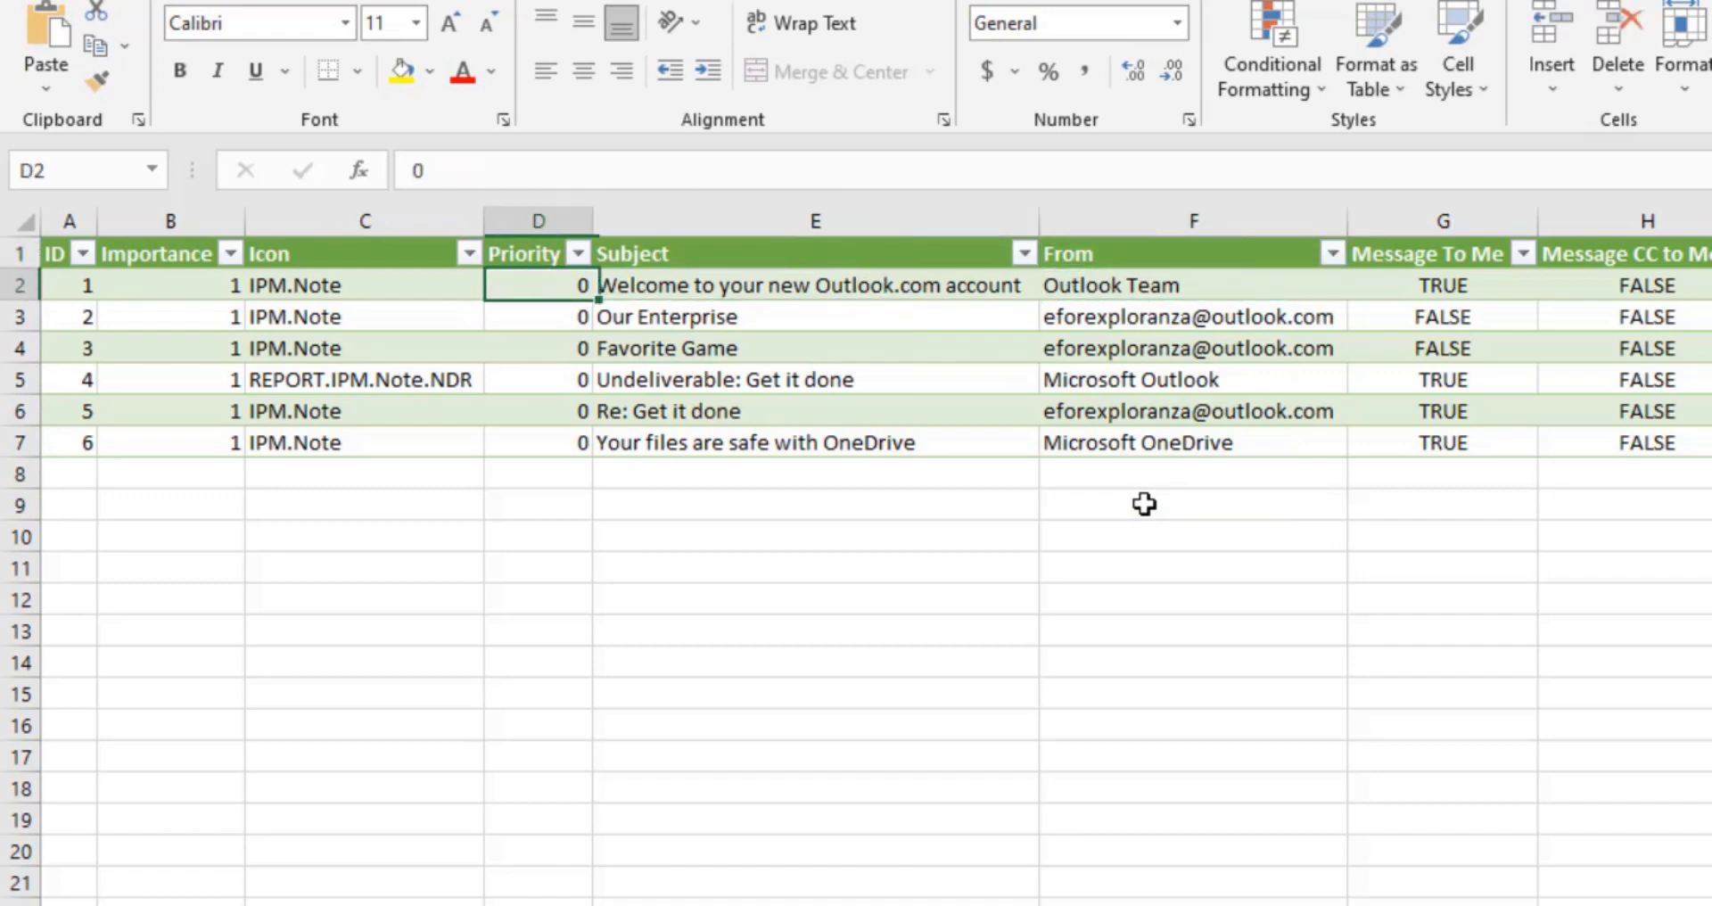
key(Left)
key(Left)
key(Left)
key(Right)
key(Right)
key(Right)
key(Right)
key(Right)
key(Right)
key(Right)
key(Right)
key(Right)
key(Right)
key(Right)
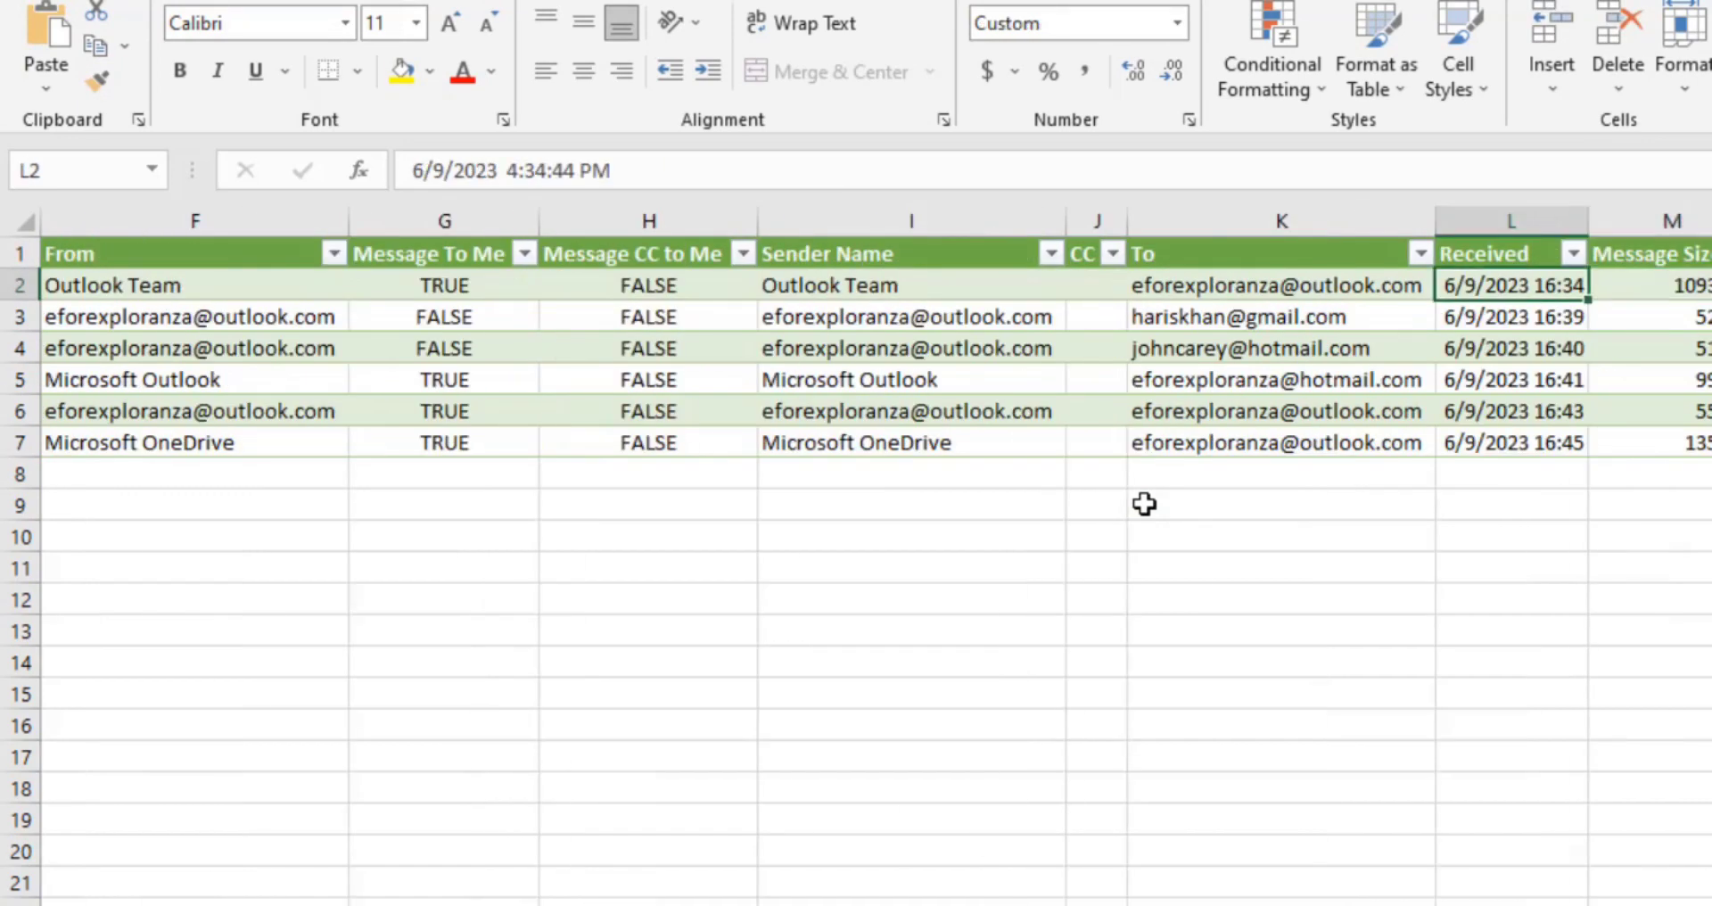
key(Left)
key(Left)
key(Left)
key(Left)
key(Left)
key(Left)
key(Left)
key(Left)
key(Left)
key(Left)
key(Right)
key(Right)
key(Right)
key(Right)
key(Right)
key(Right)
key(Right)
key(Right)
key(Right)
key(Right)
key(Right)
key(Right)
key(Right)
key(Right)
key(Right)
key(Right)
key(Right)
key(Right)
key(Right)
key(Right)
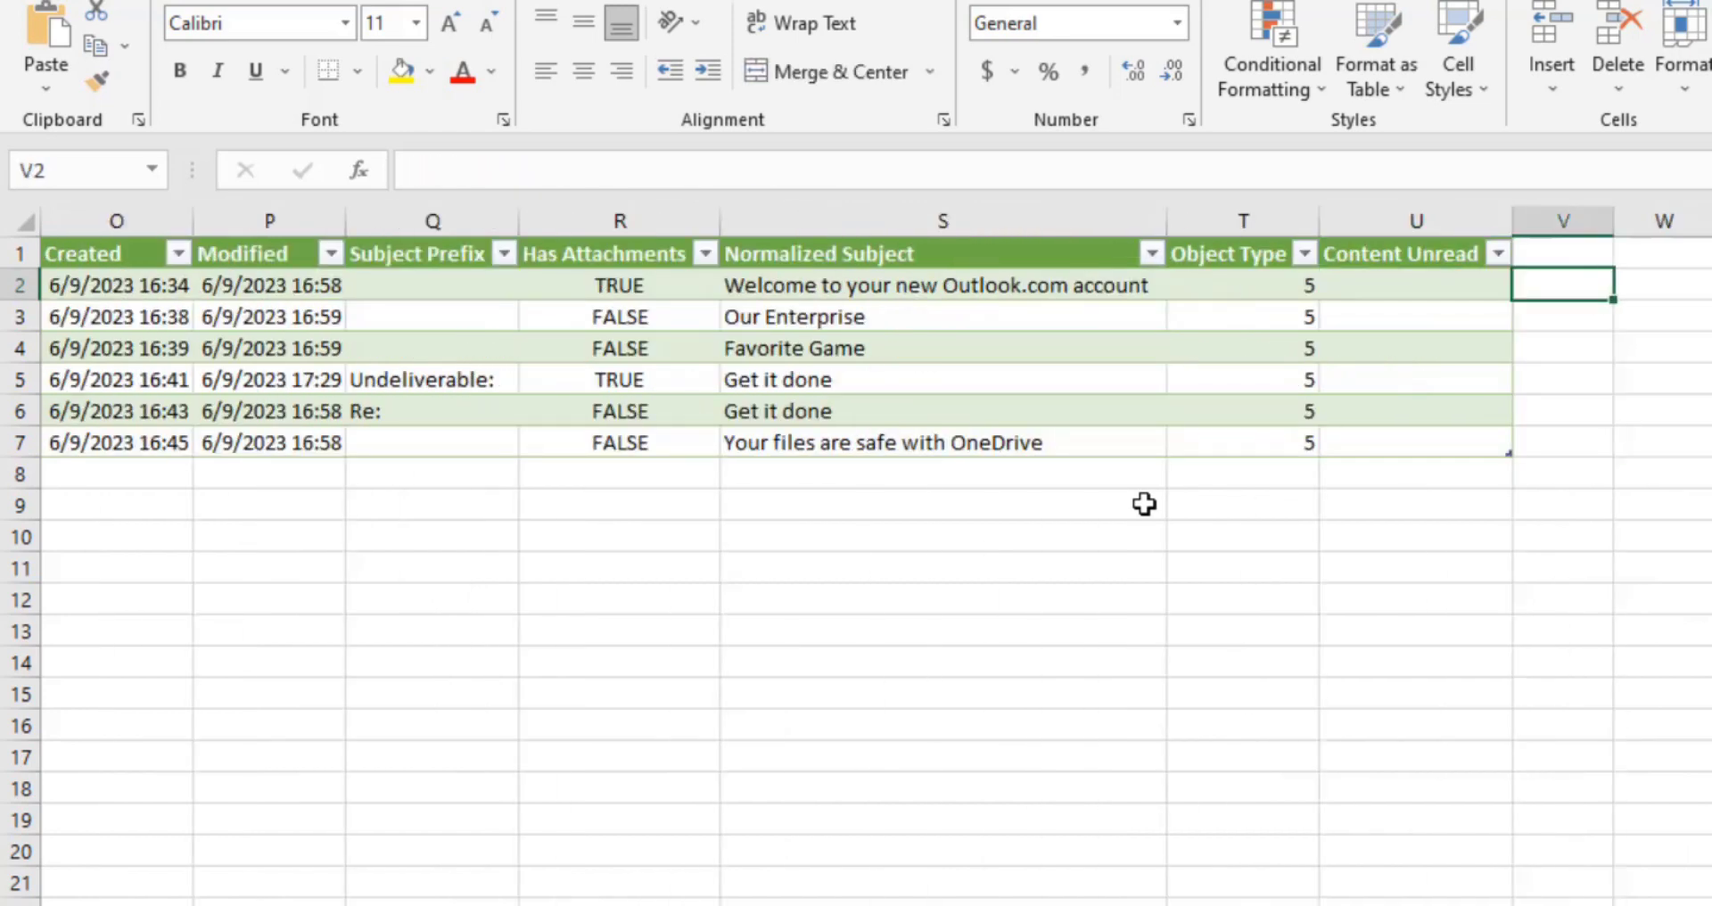
key(Left)
key(Left)
key(Left)
key(Left)
key(Left)
key(Left)
key(Left)
key(Left)
key(Right)
key(Right)
key(Right)
key(Right)
key(Right)
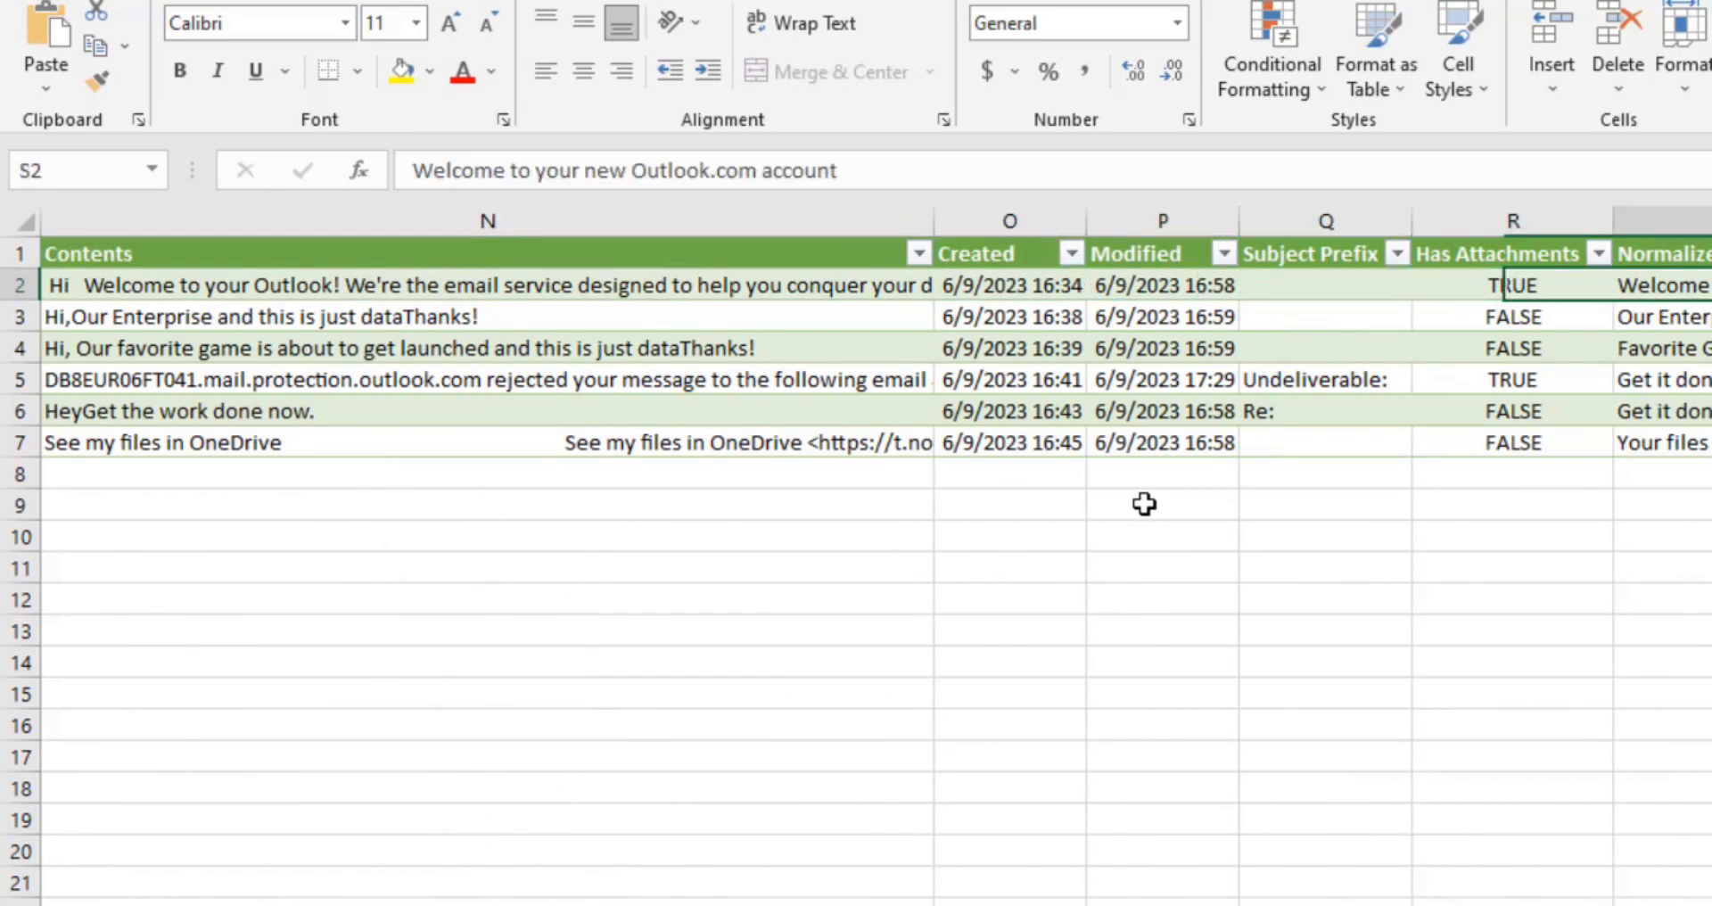
key(Down)
key(Down)
key(Down)
key(Down)
key(Left)
key(Left)
key(Left)
key(Left)
key(Left)
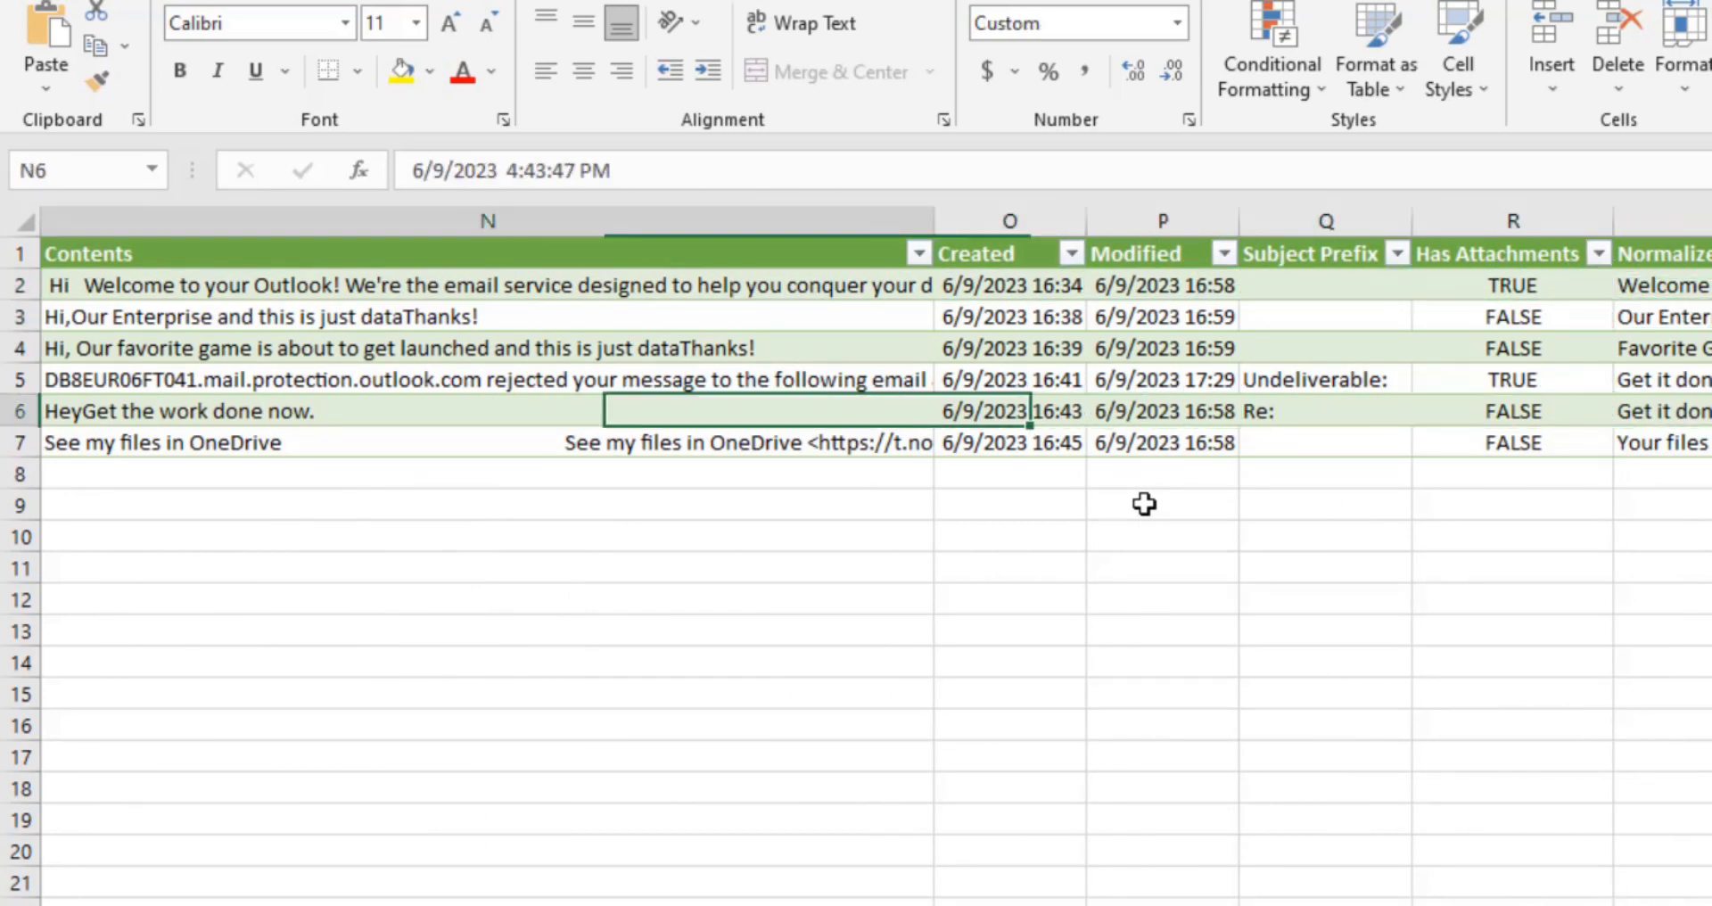
key(Left)
key(Left)
key(Left)
key(Left)
key(Left)
key(Left)
key(Left)
key(Left)
key(Left)
key(Left)
key(Left)
key(Left)
key(Left)
key(Right)
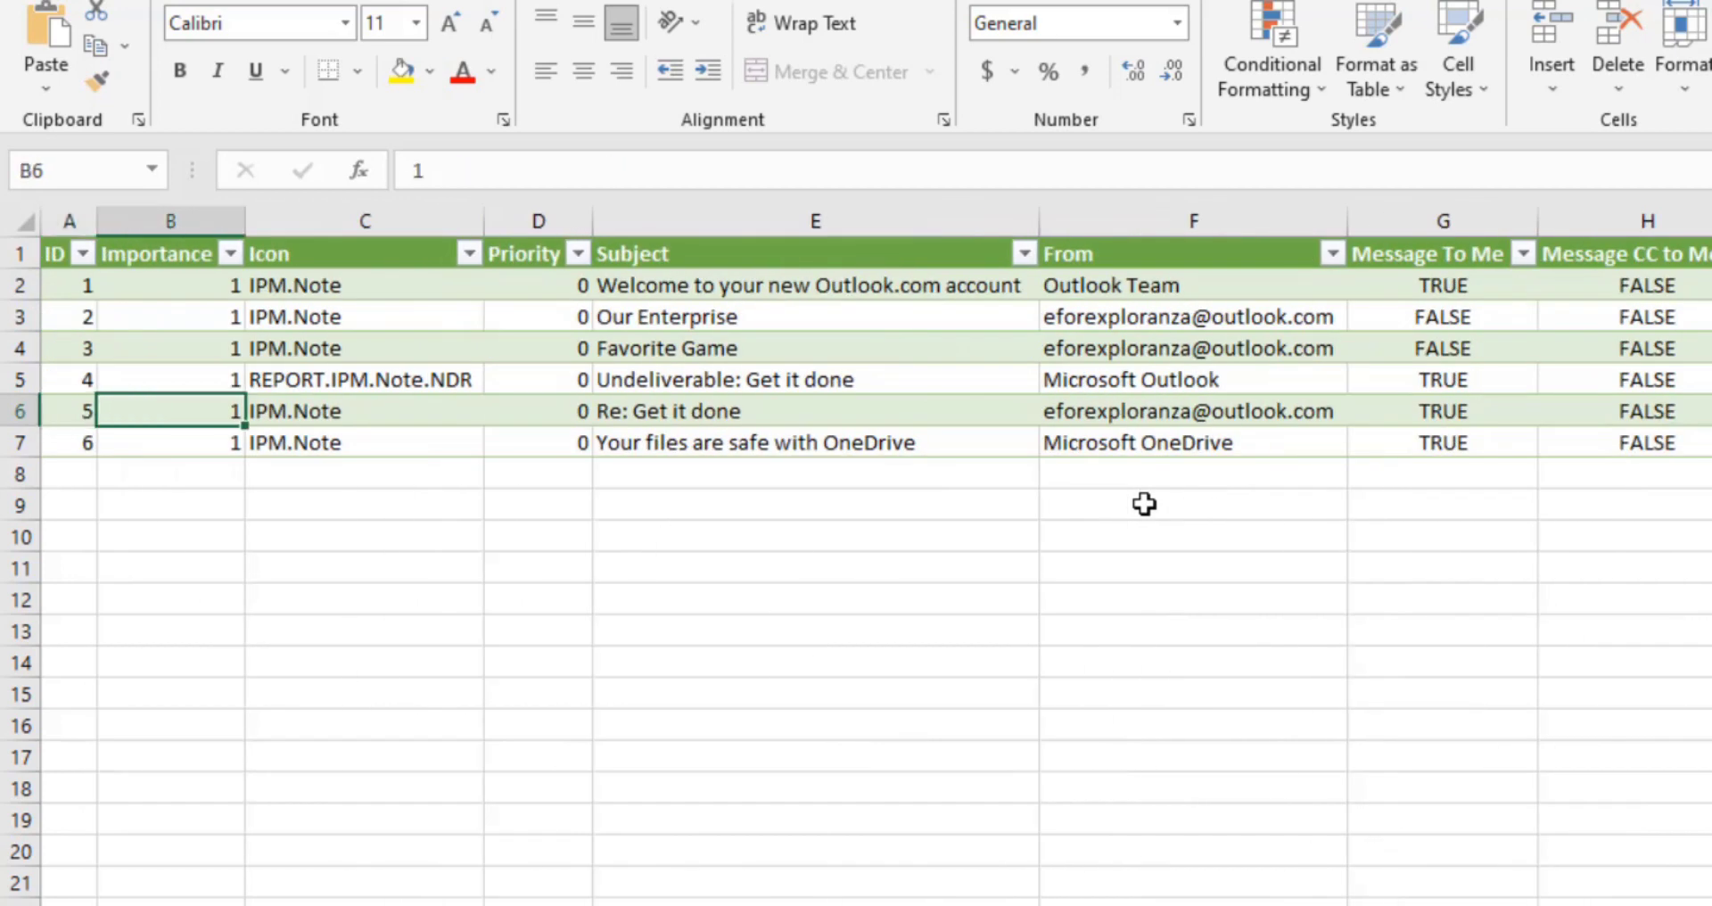